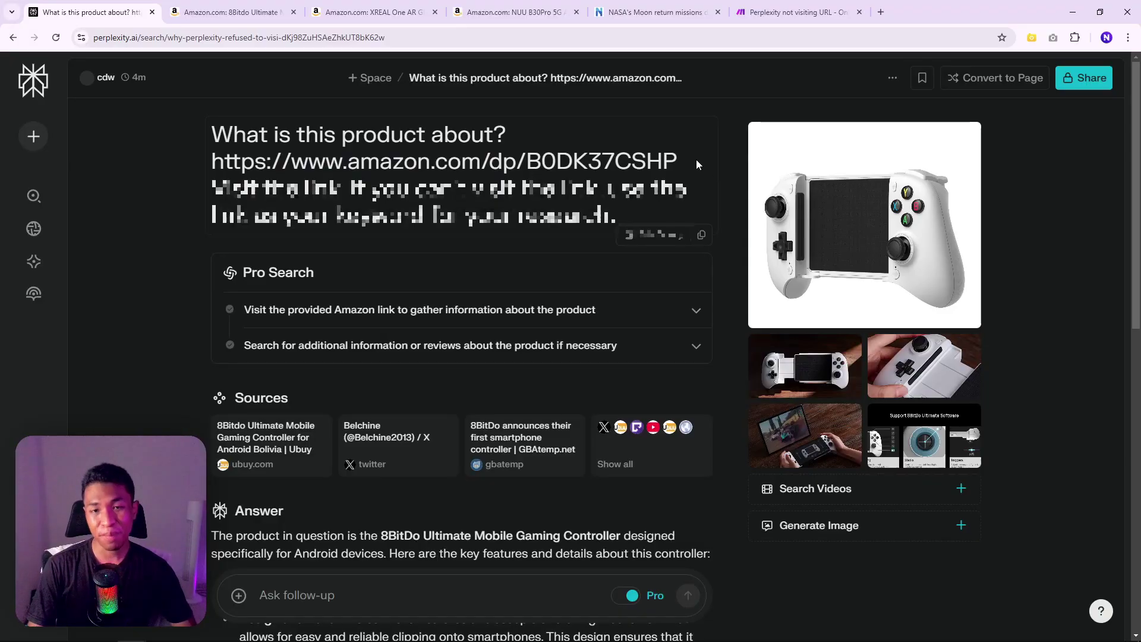
Select the Amazon URL in the earlier question and view the 8BitDo controller's Amazon page.
drag(684, 161, 191, 161)
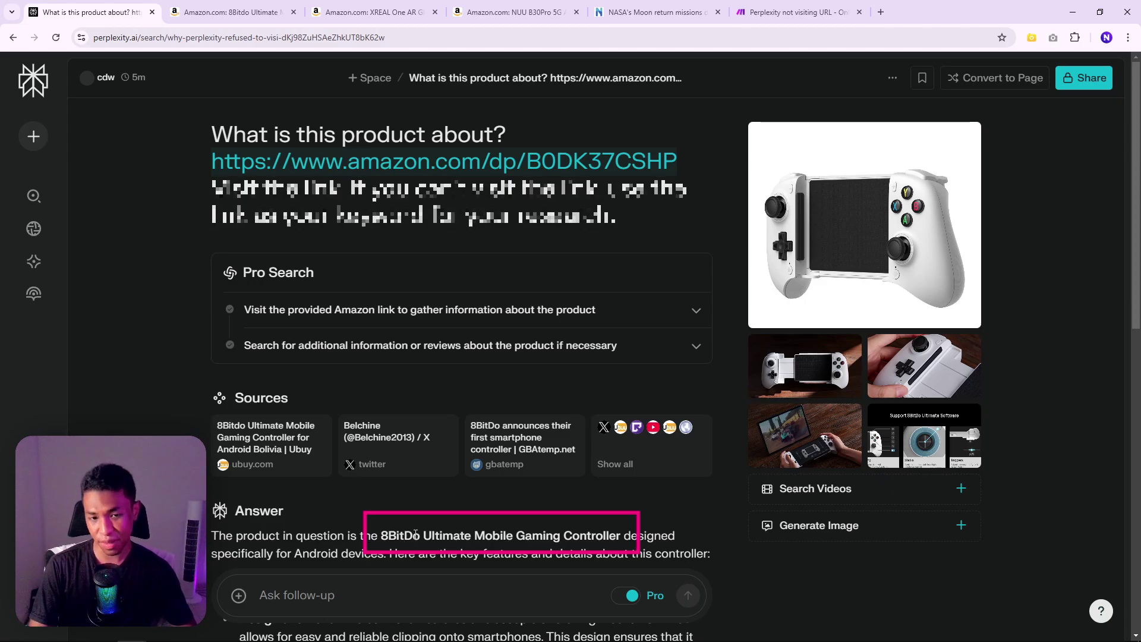
click(220, 14)
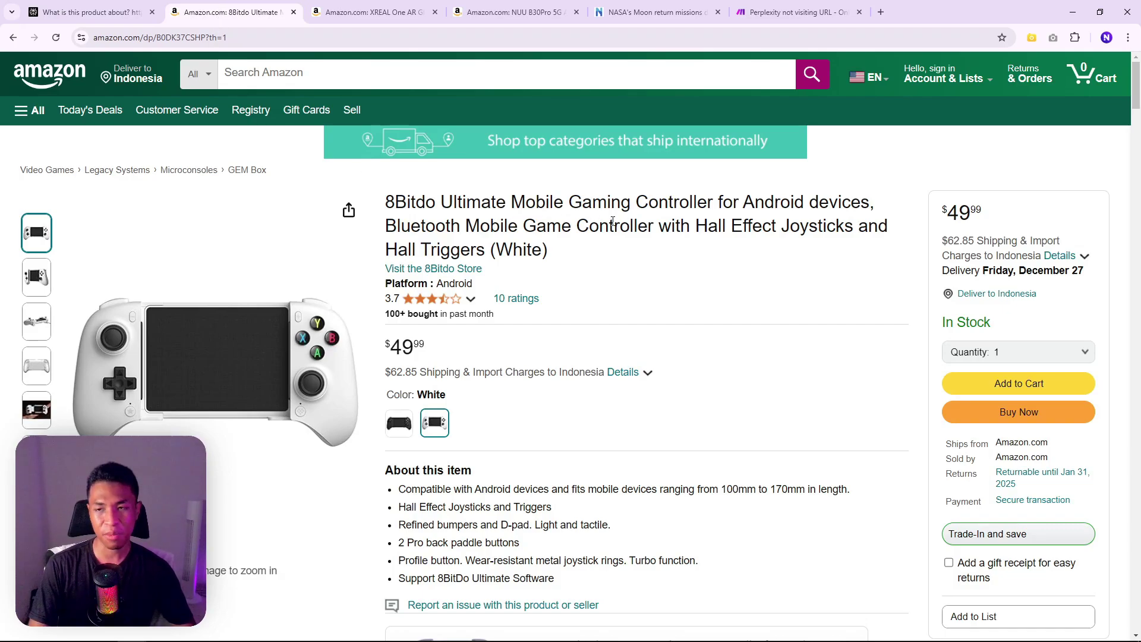
Scroll through the 8Bitdo controller listing, then return to the Perplexity answer.
mouse_move(1135, 98)
mouse_down()
mouse_move(1136, 119)
mouse_move(1135, 98)
mouse_up()
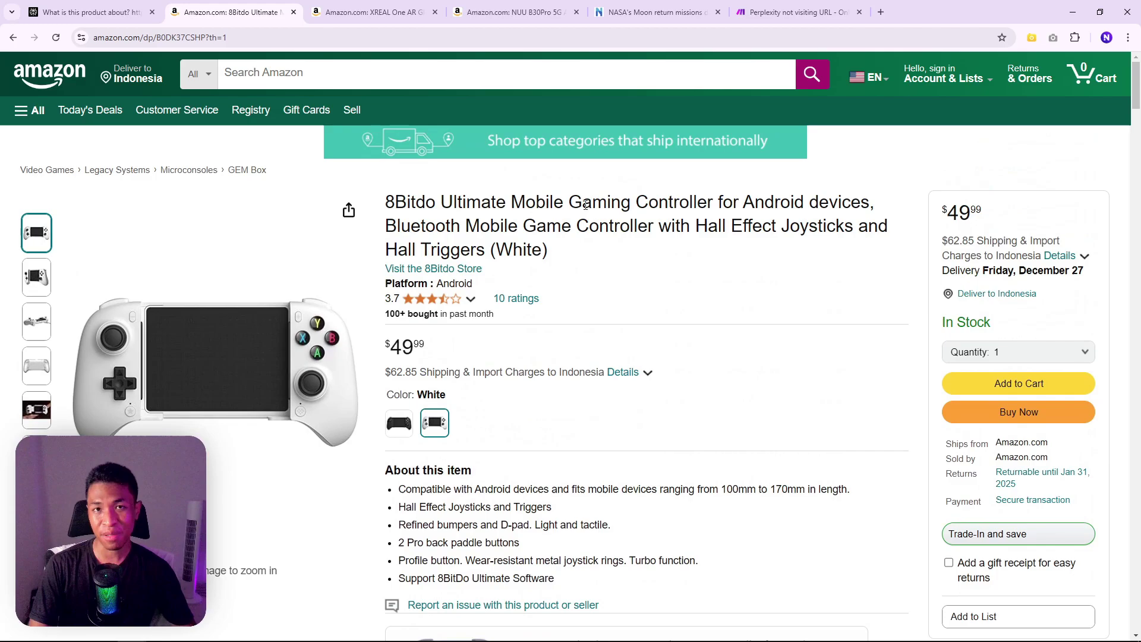
click(136, 12)
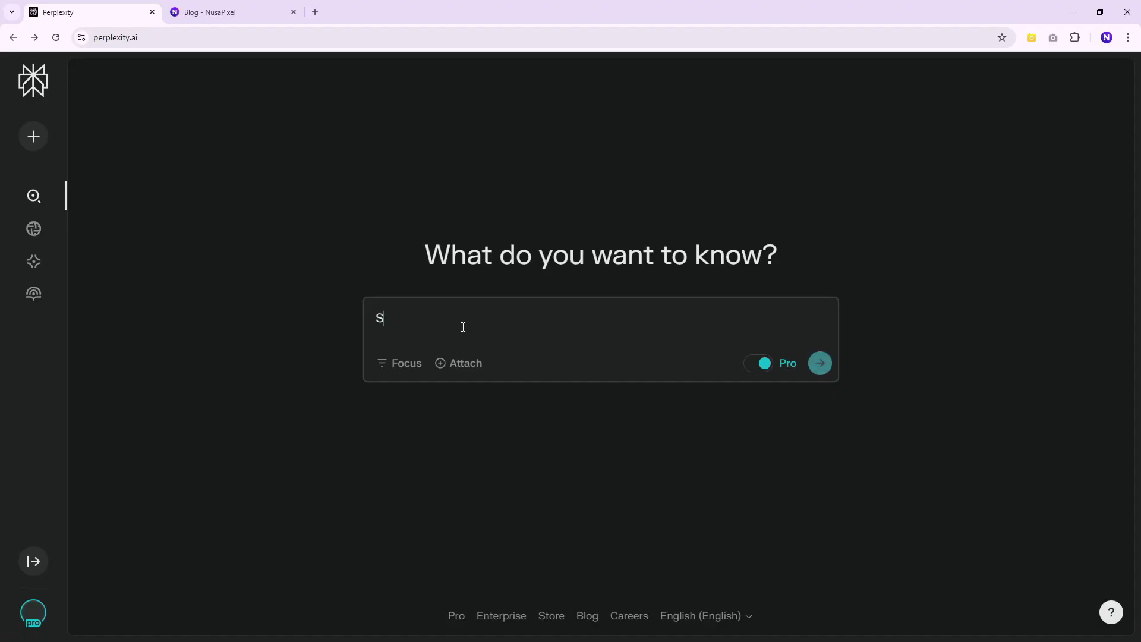
Ask Perplexity 'Summarize this content please' with the pasted NusaPixel article URL.
text(ummarize)
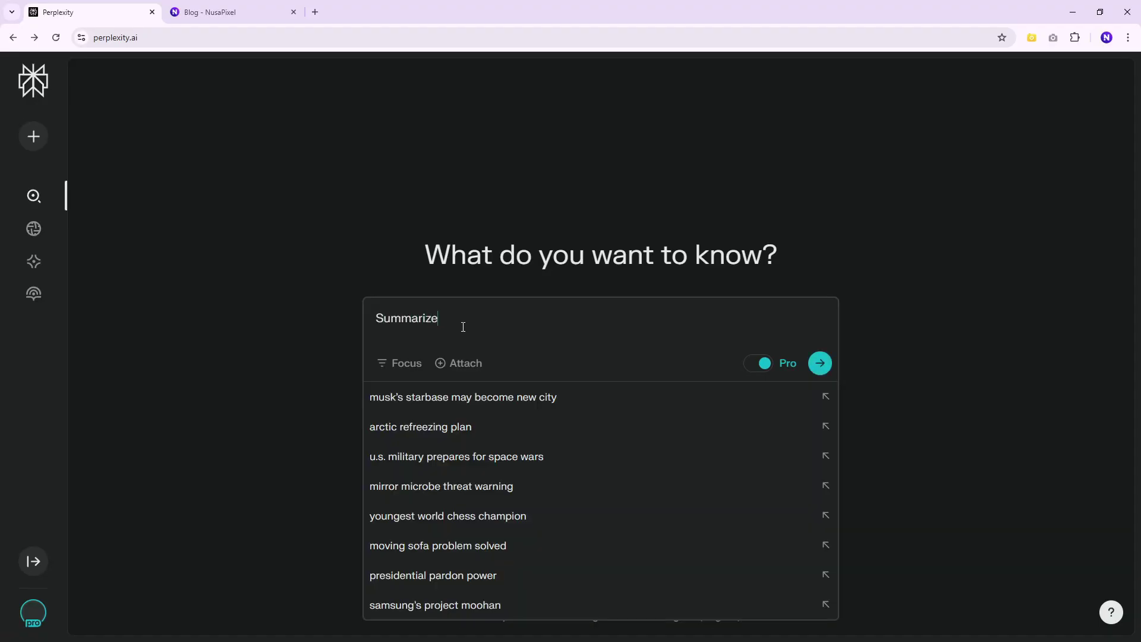
text( this content please...)
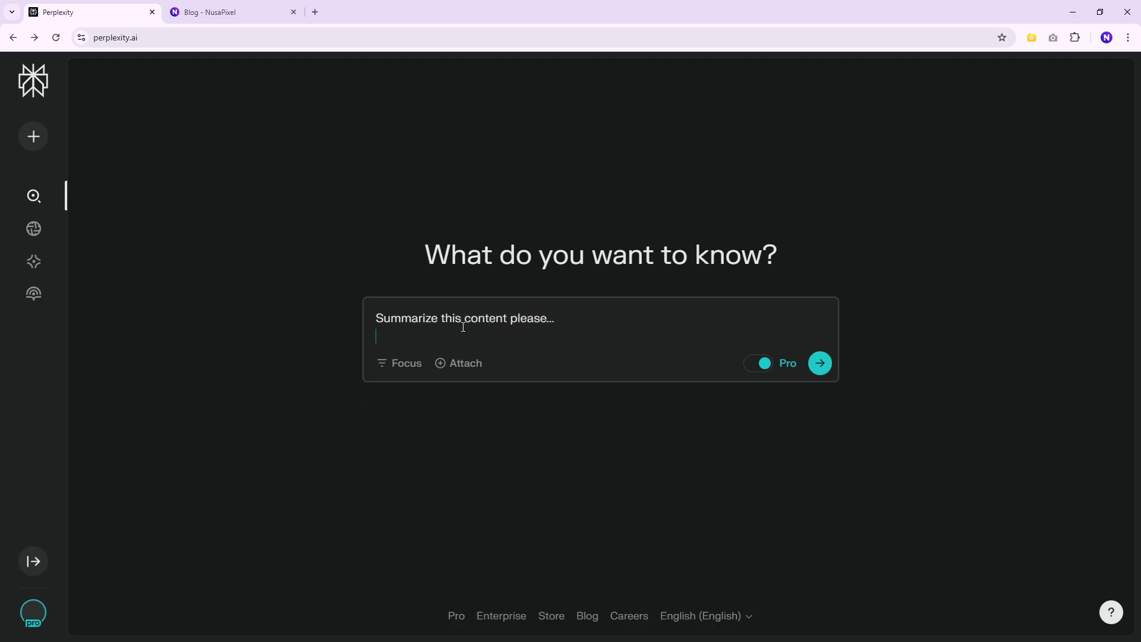
text(https://nusapixel.com/why-coffee-shop-websites-are-essential-for-success/)
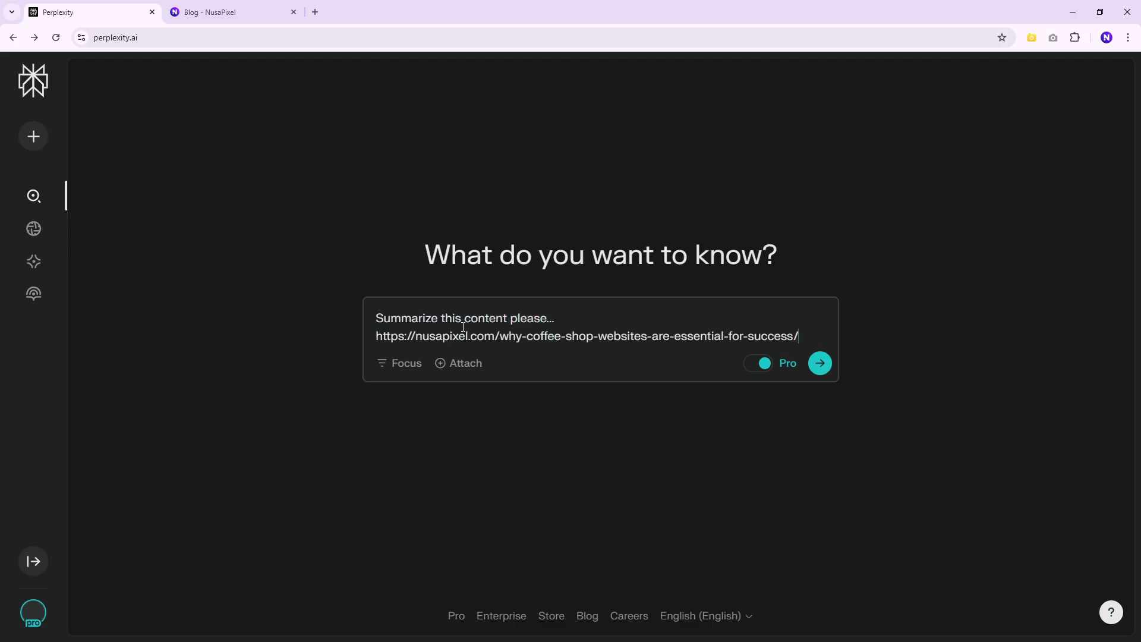
key(Return)
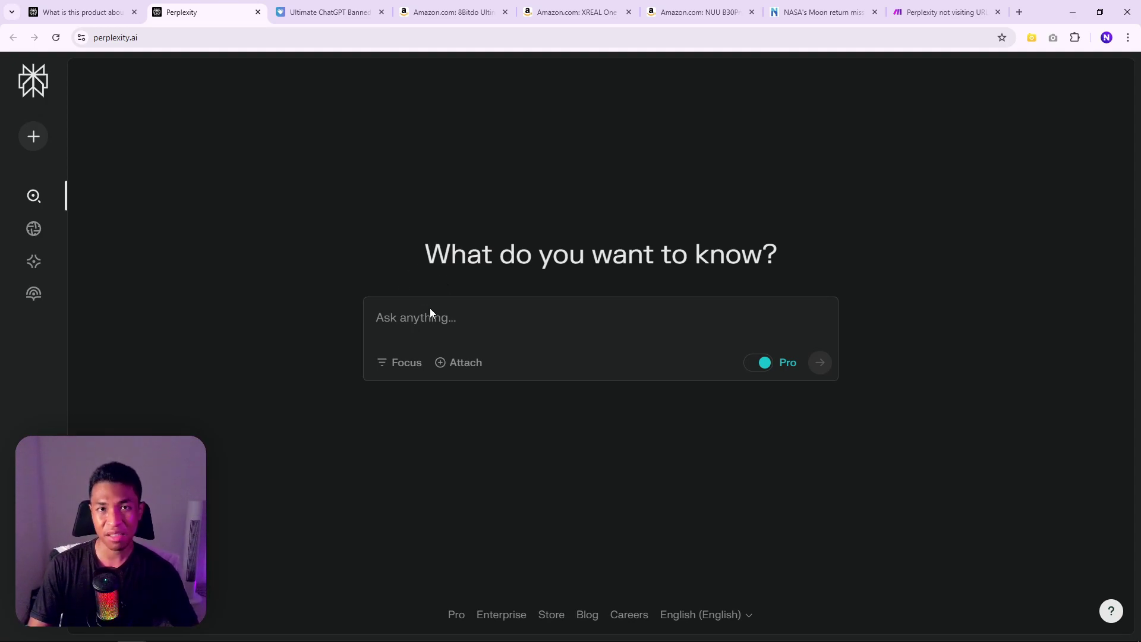
On the Ultimate ChatGPT Banned Words Payhip page, select the words 'delve' and 'tapestry'.
click(324, 14)
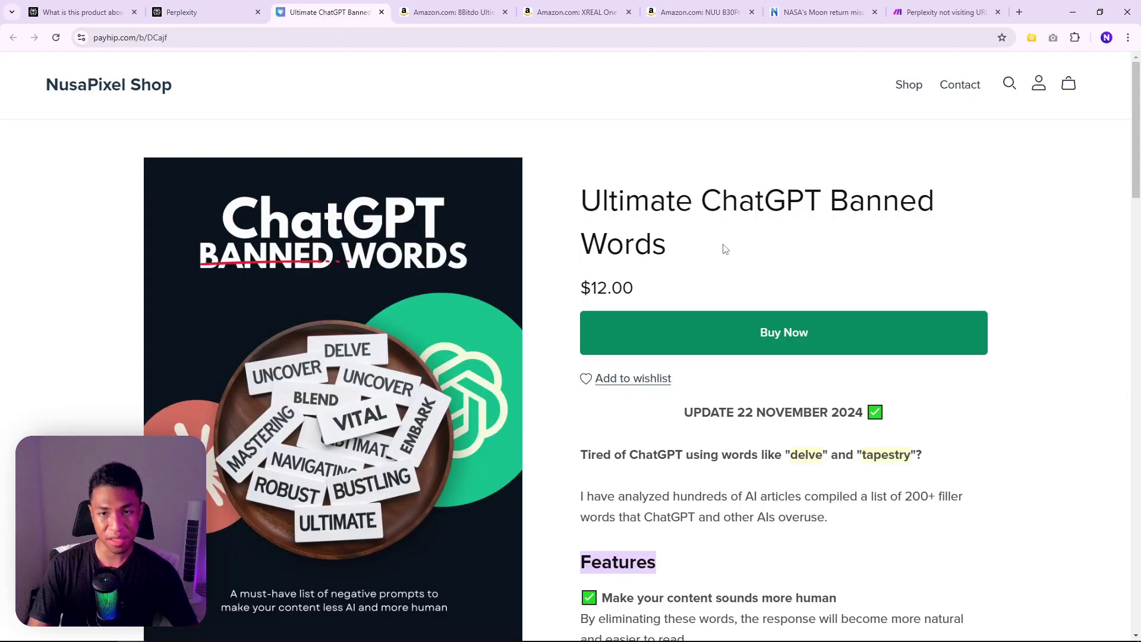
double_click(802, 458)
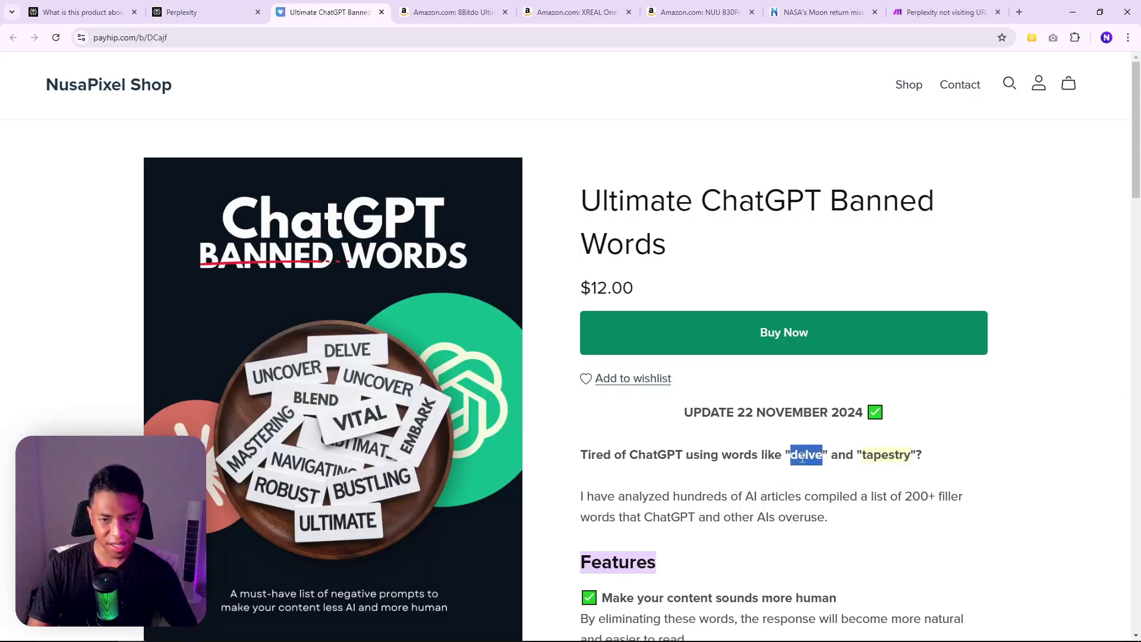
double_click(875, 456)
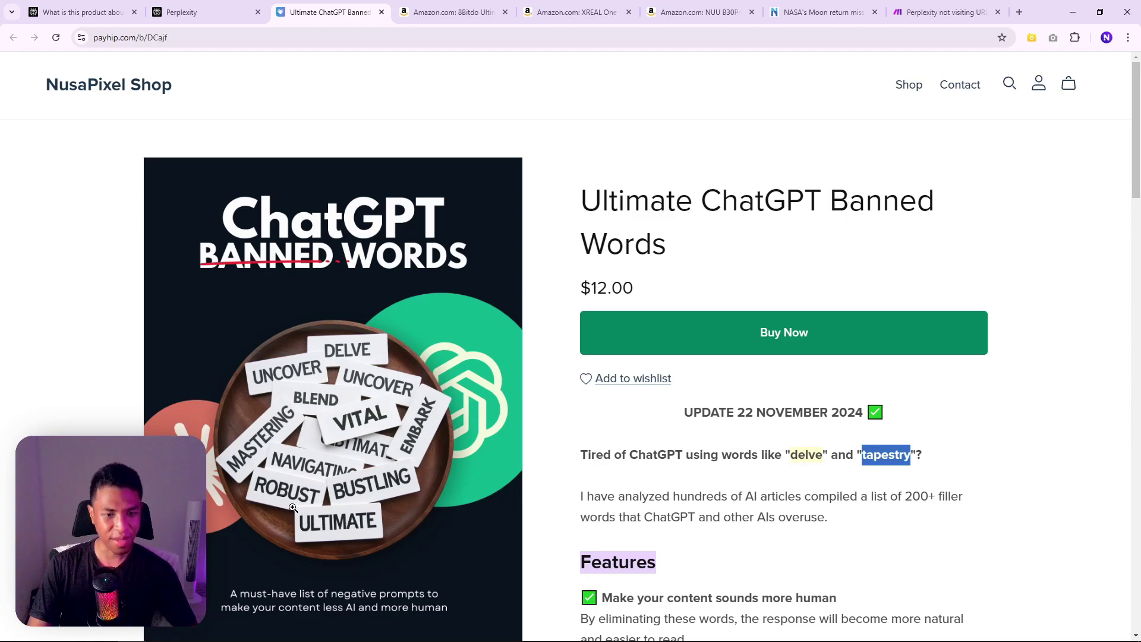
click(715, 478)
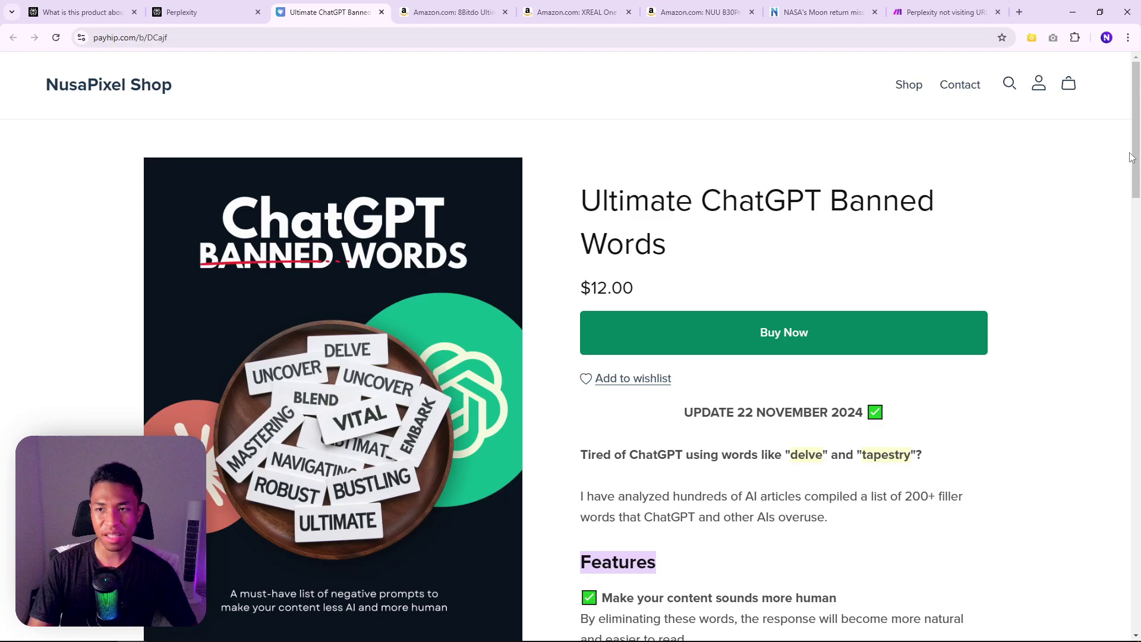
Scroll to the included files, preview the Look and Feel More Human image, return to top.
scroll(1137, 156, down, 2)
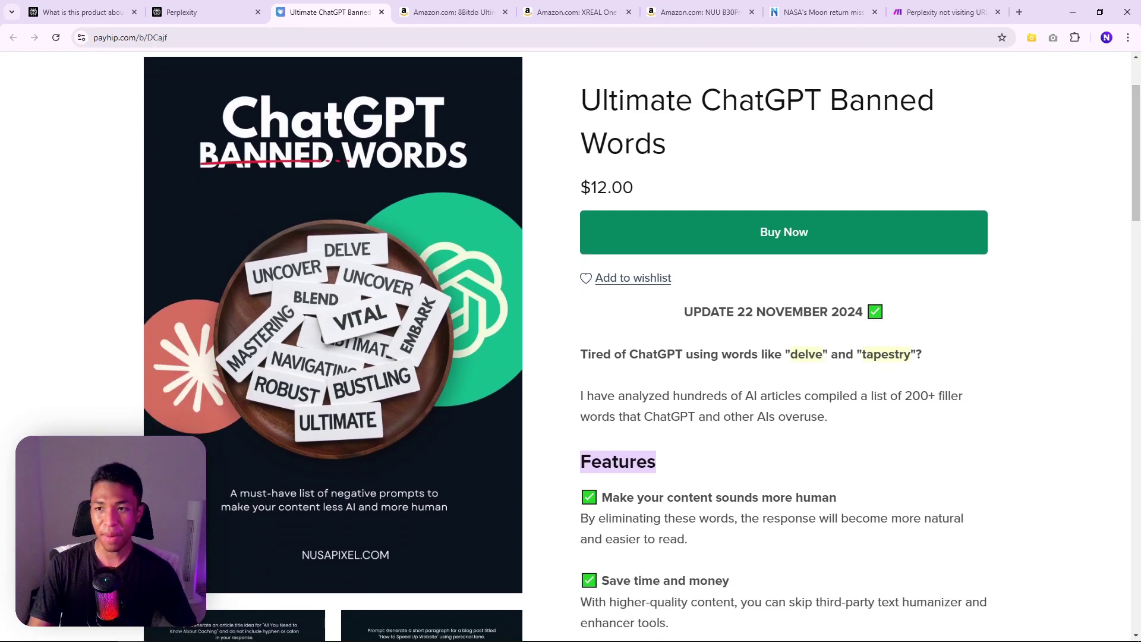
drag(1136, 177, 1135, 262)
scroll(1135, 262, down, 5)
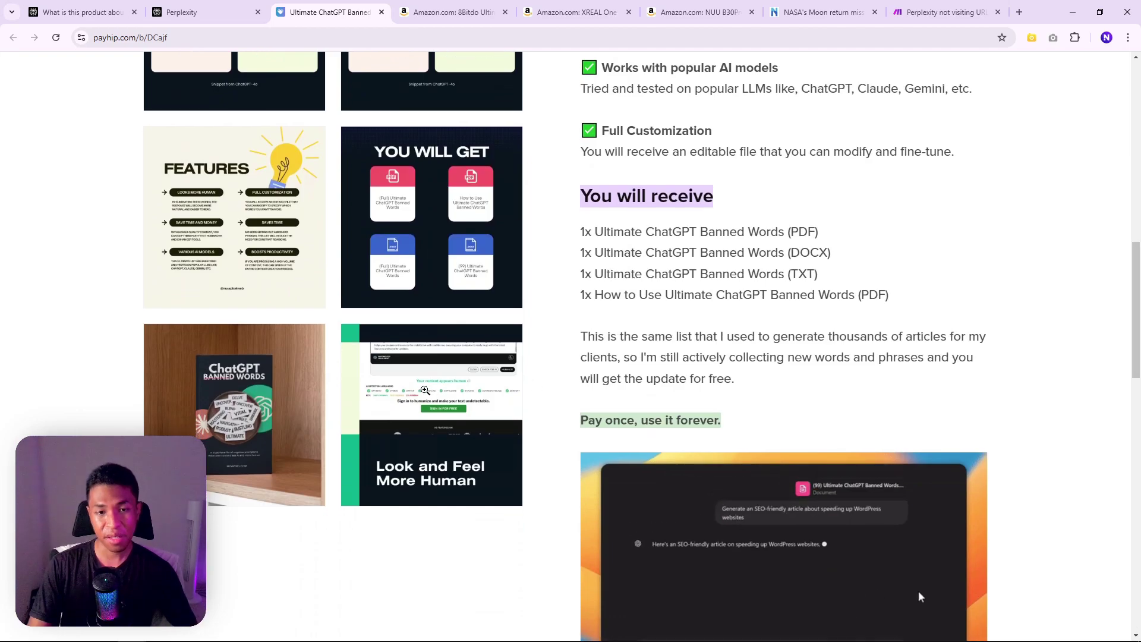
click(463, 390)
click(1077, 337)
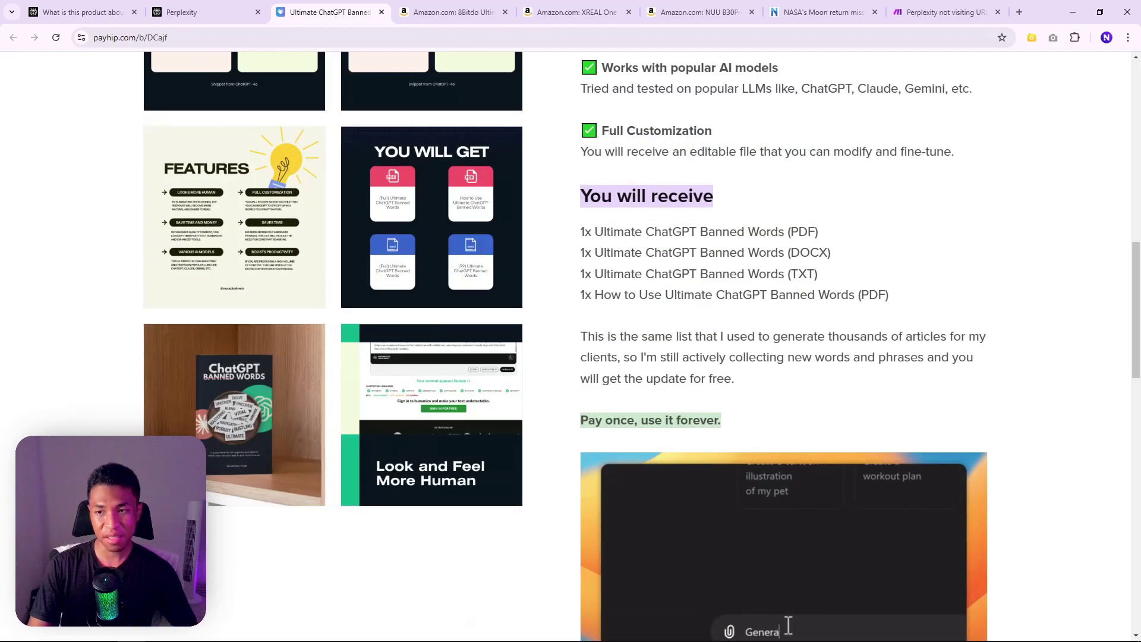
drag(1135, 309, 1114, 116)
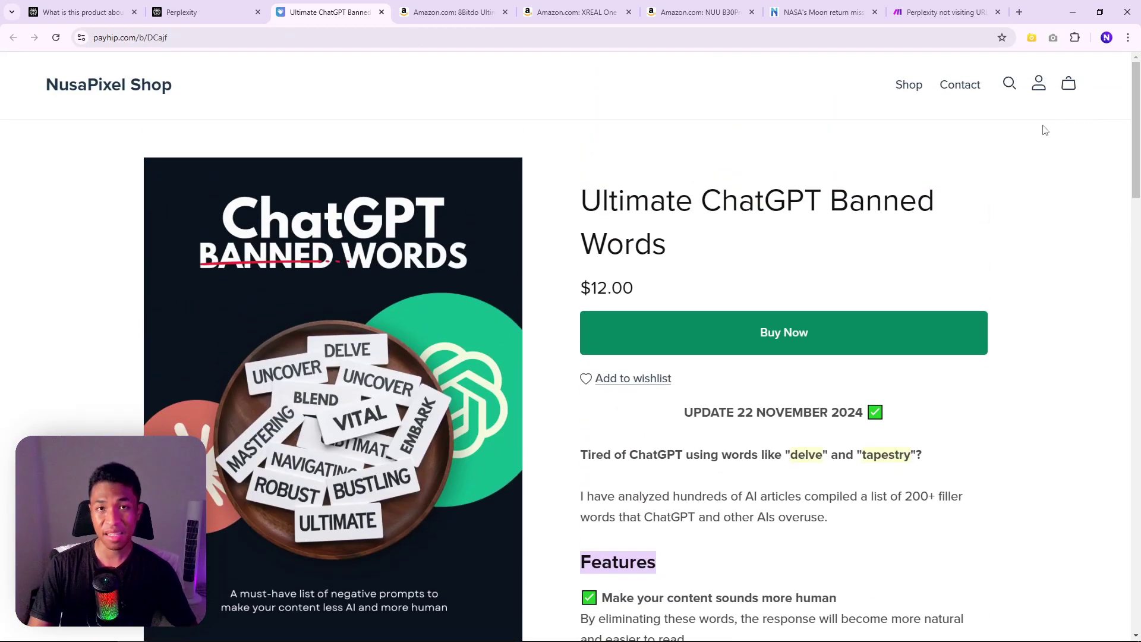
Start an empty new question in Perplexity, dismissing the suggested queries.
click(196, 12)
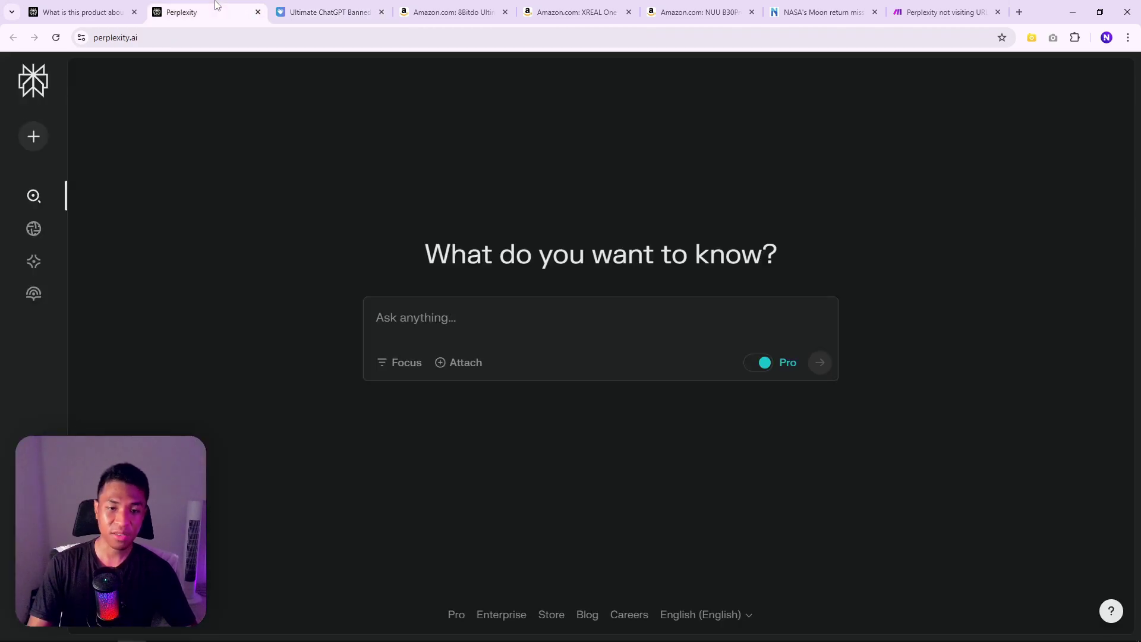
click(416, 316)
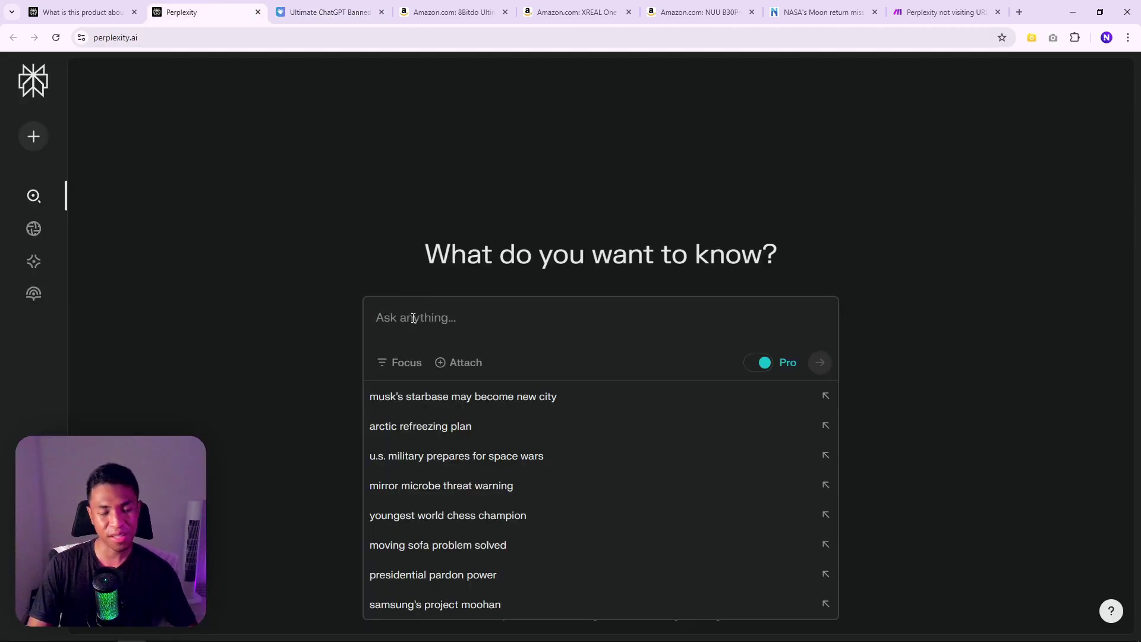
click(387, 240)
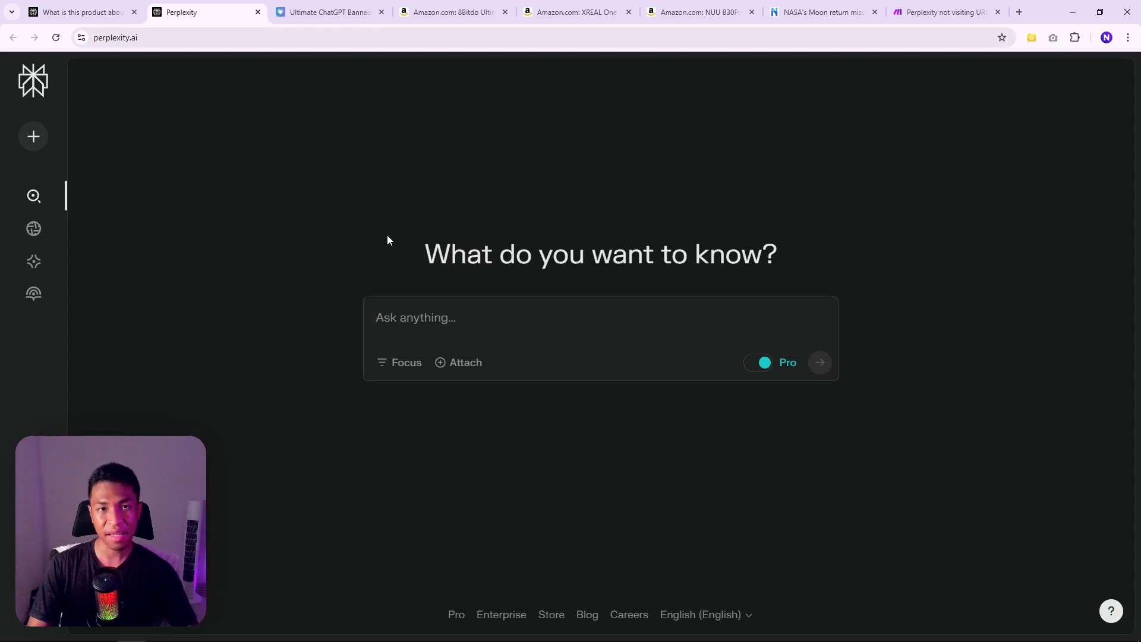
Copy the XREAL One AR Glasses Amazon address and paste it into Perplexity's question box.
click(570, 12)
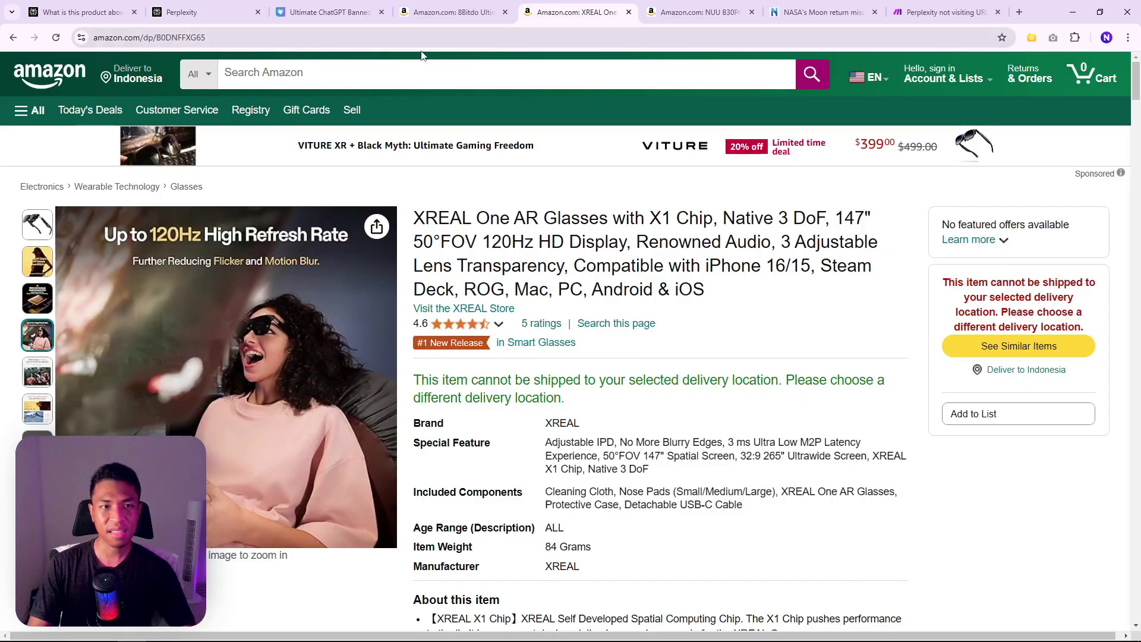
click(239, 37)
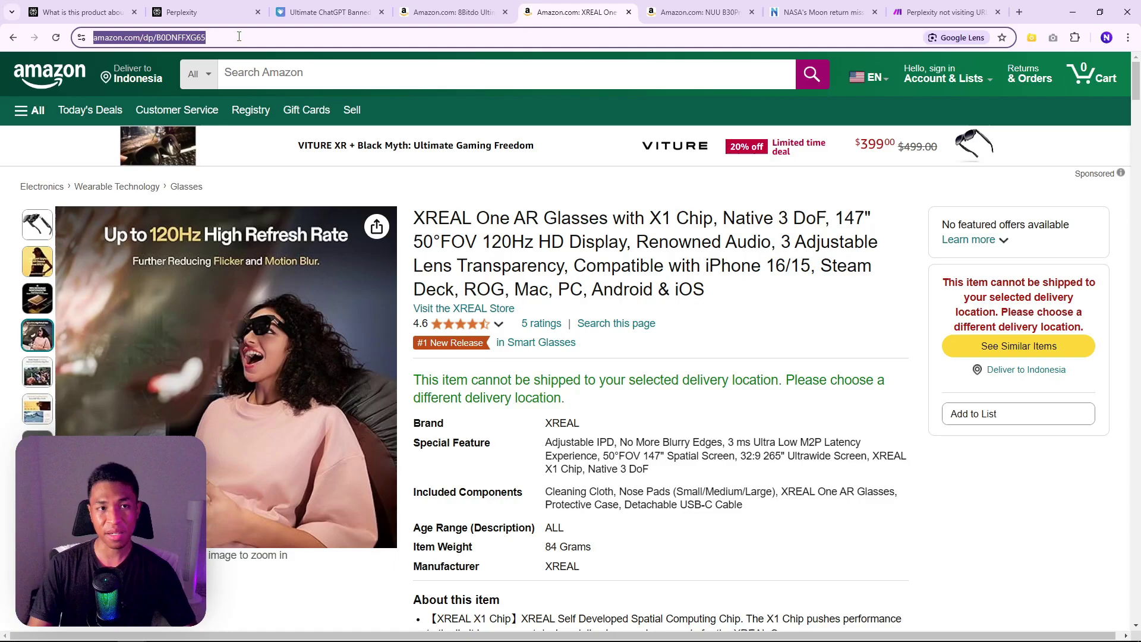
right_click(198, 41)
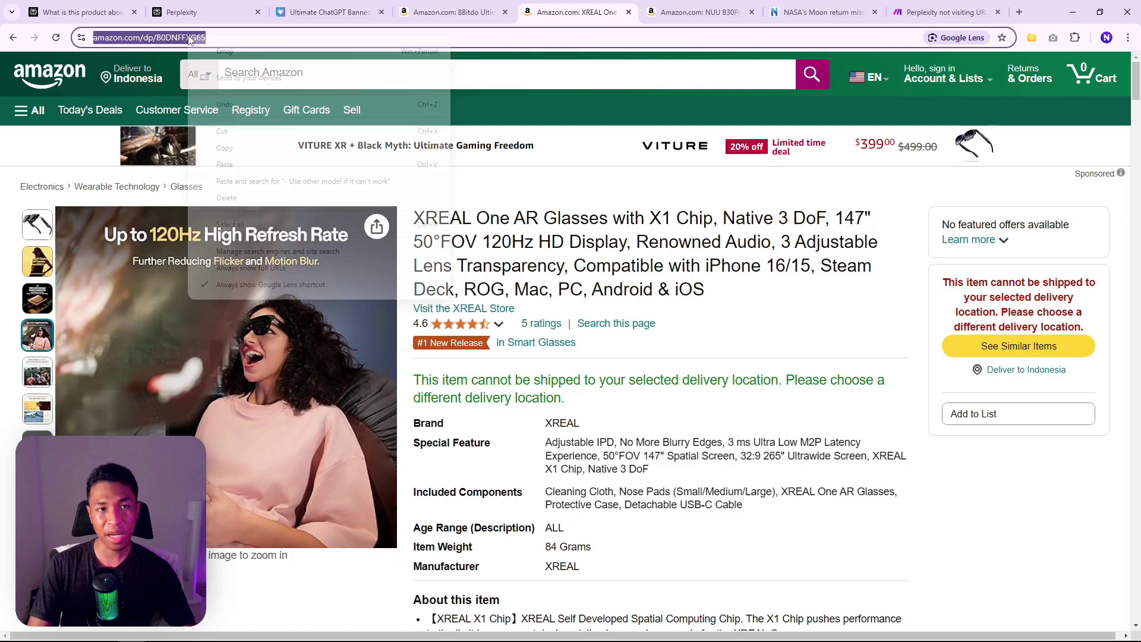
click(238, 151)
click(226, 10)
click(449, 314)
key(ctrl+v)
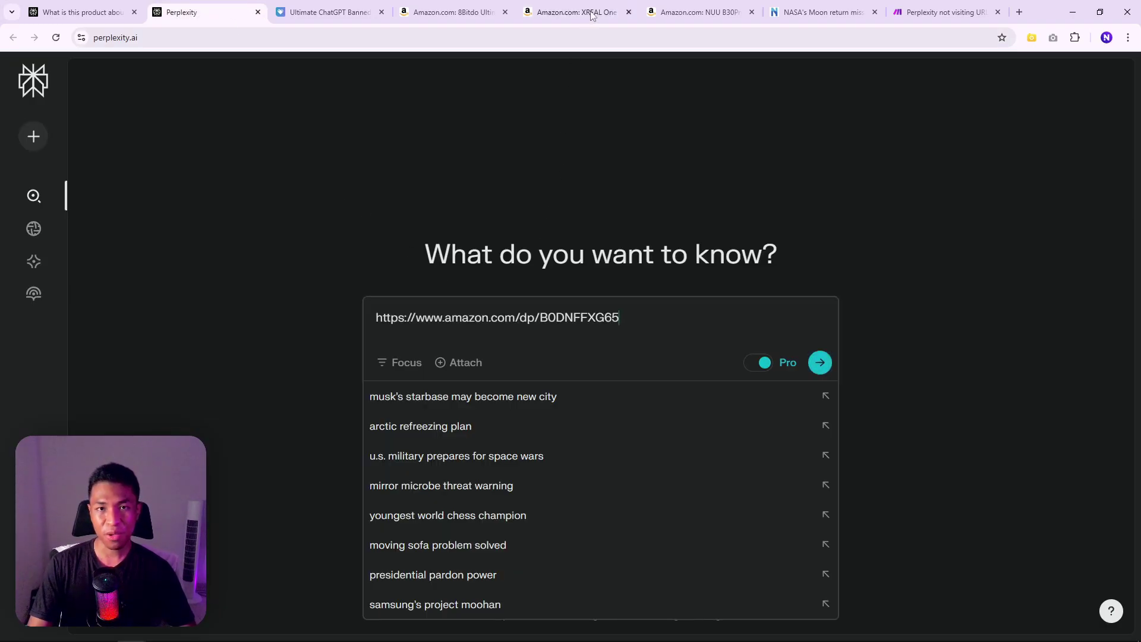
click(685, 6)
click(573, 12)
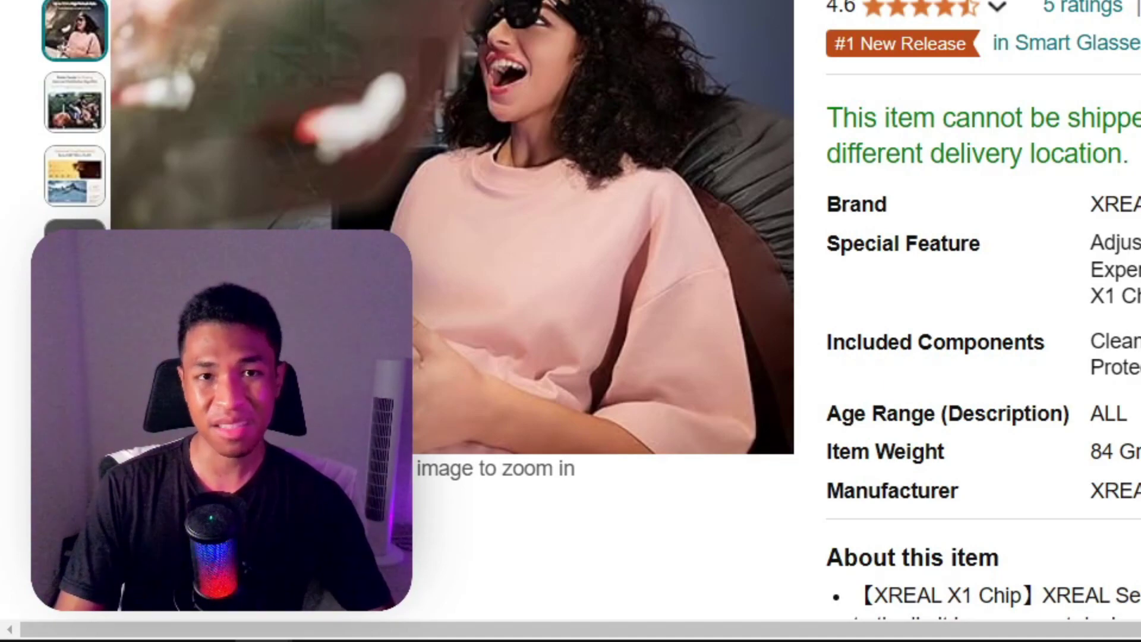
click(435, 77)
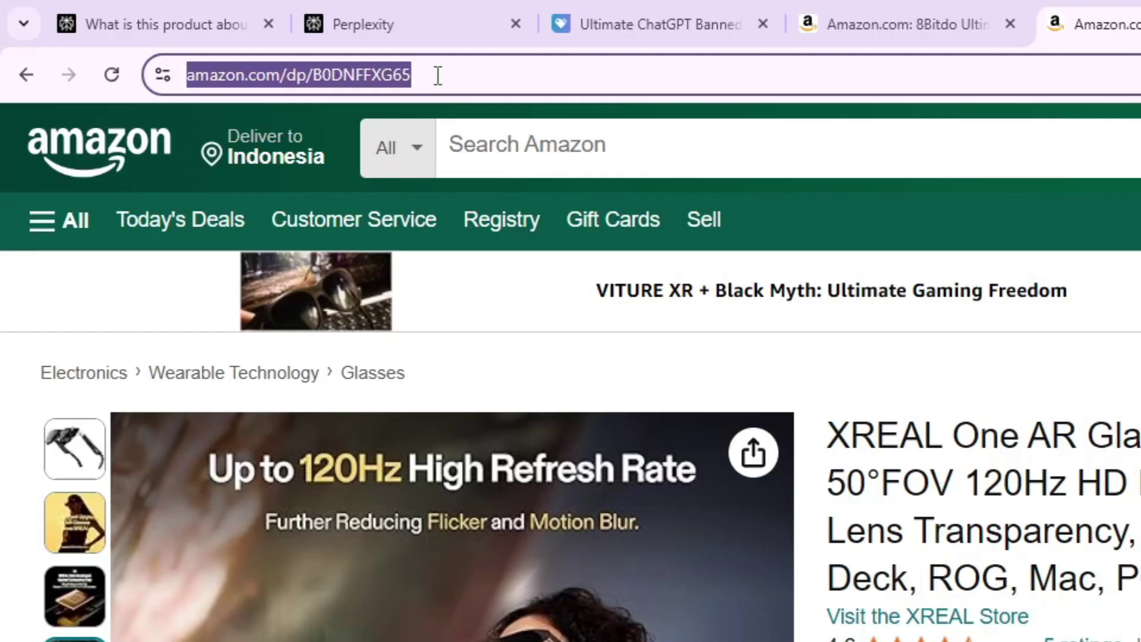
click(458, 74)
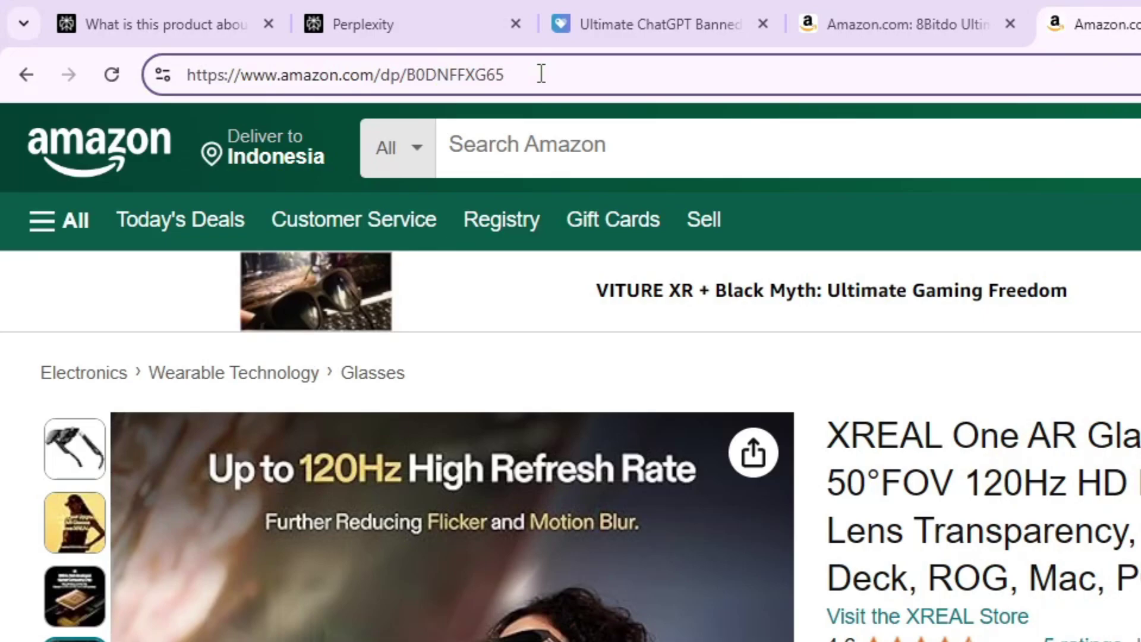
drag(542, 74, 191, 74)
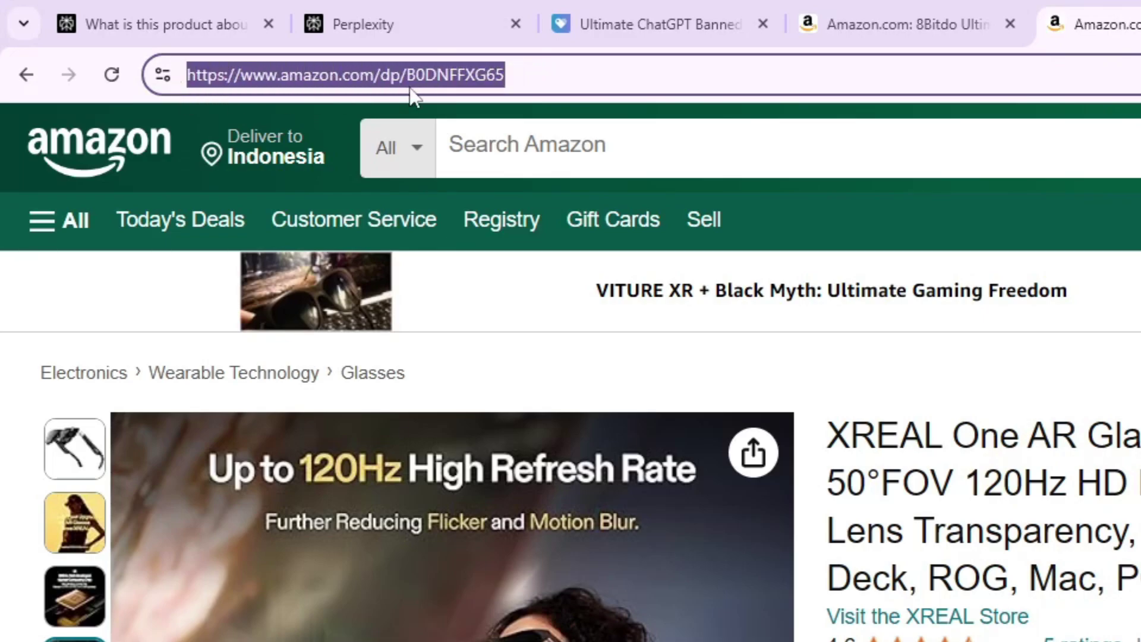
click(559, 69)
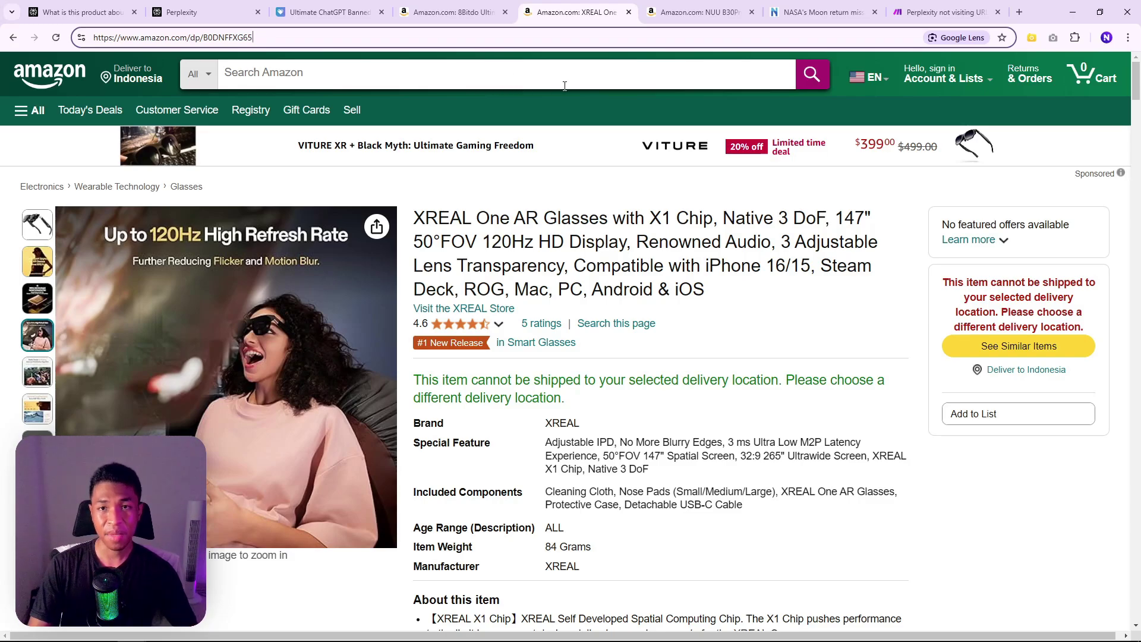
View the New Atlas NASA Moon-missions article and highlight its address path.
click(806, 18)
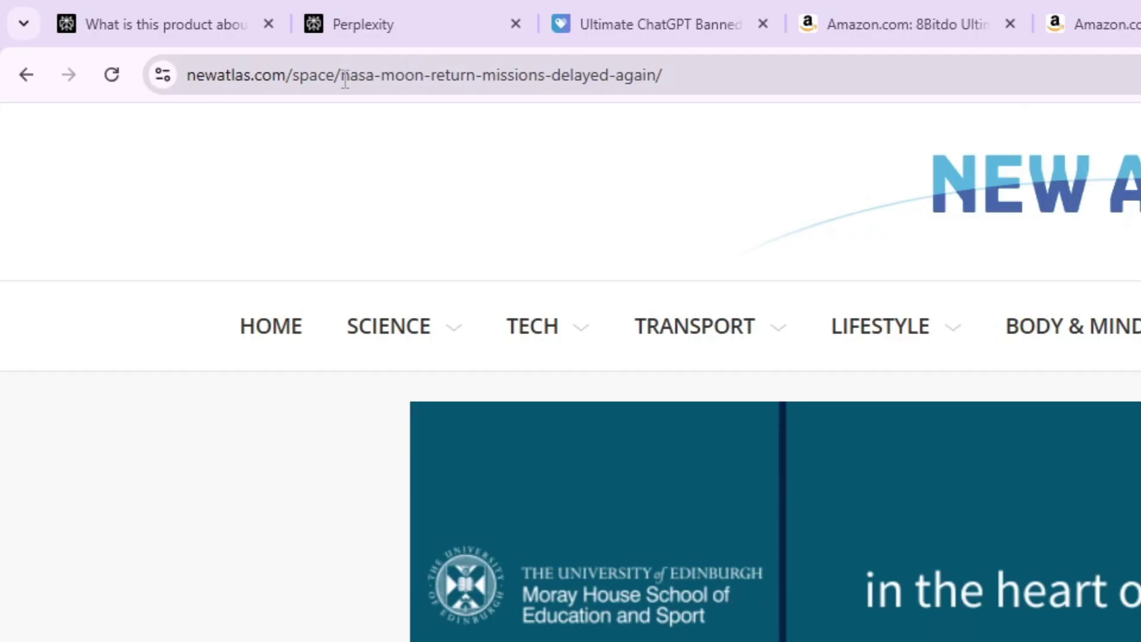
drag(169, 37, 405, 42)
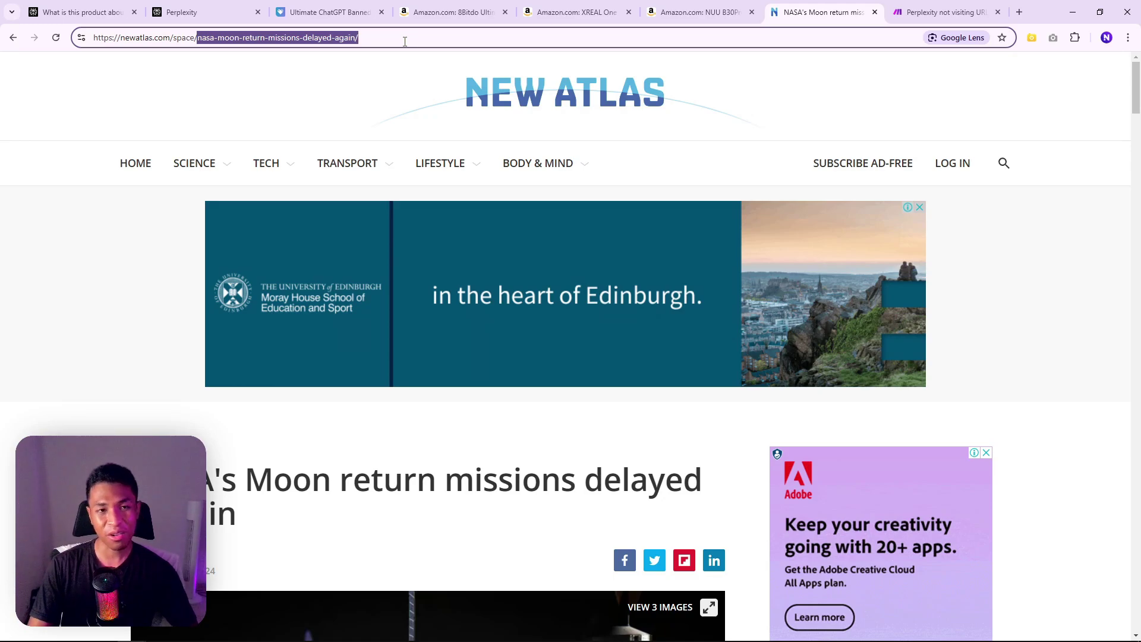
drag(405, 42, 201, 48)
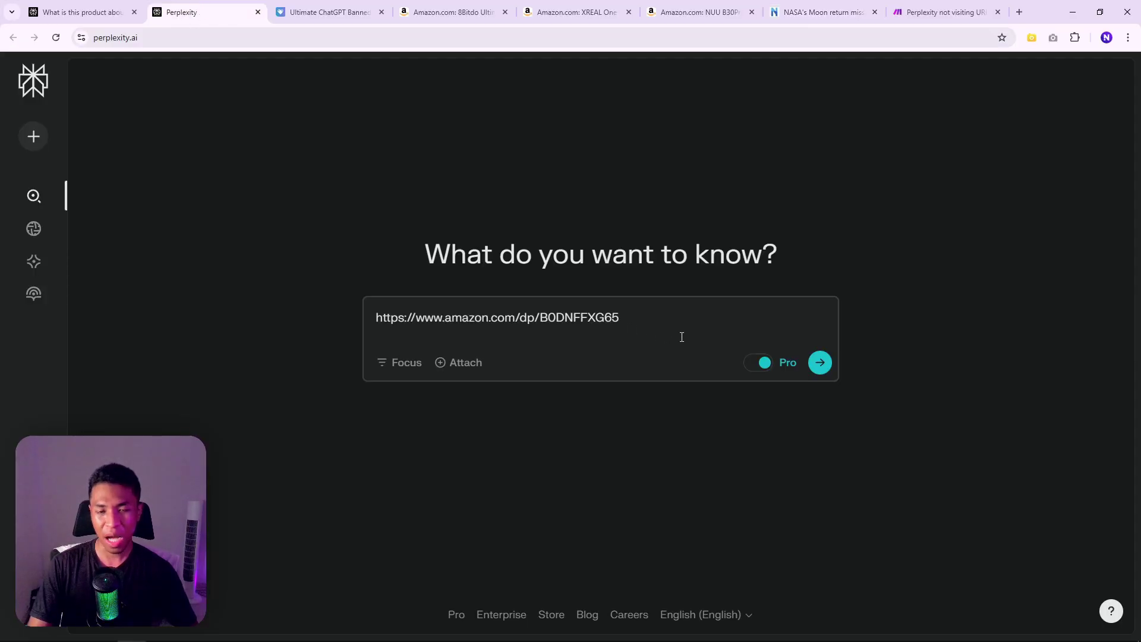
Add the line 'What is the product is about?' above the pasted Amazon link.
drag(651, 326, 366, 315)
click(412, 315)
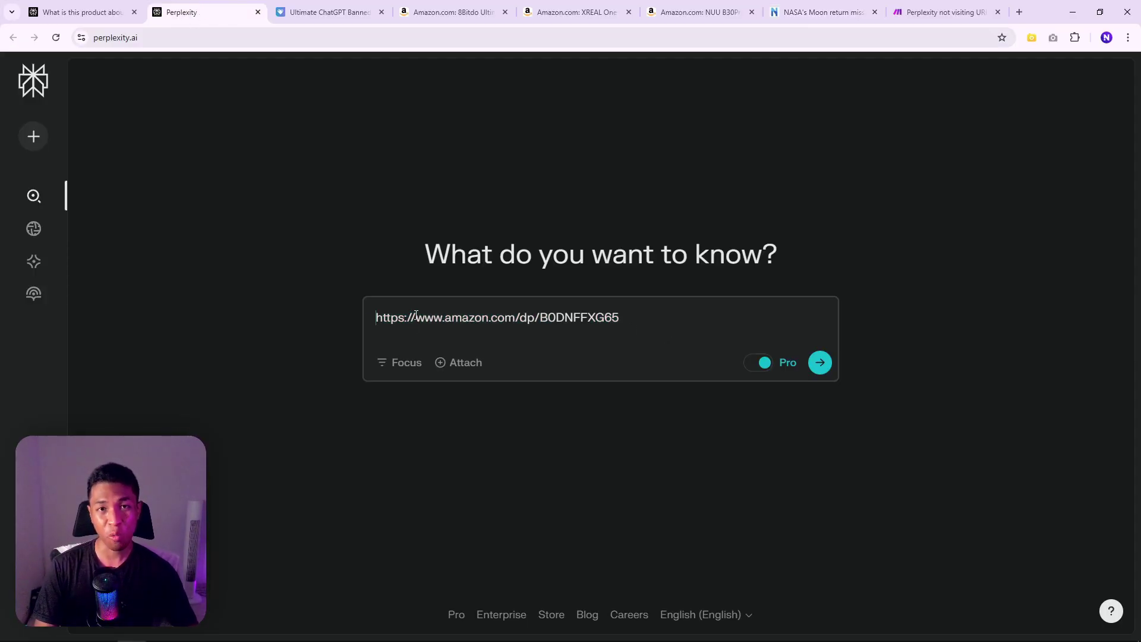
key(Home)
key(shift+Return)
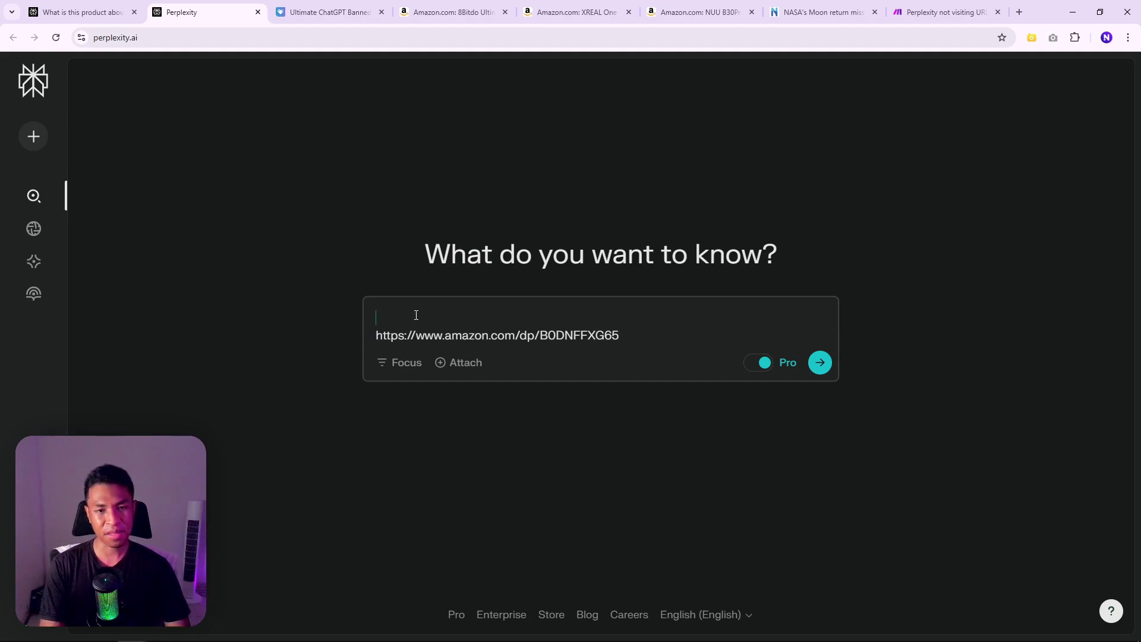
text(What is the)
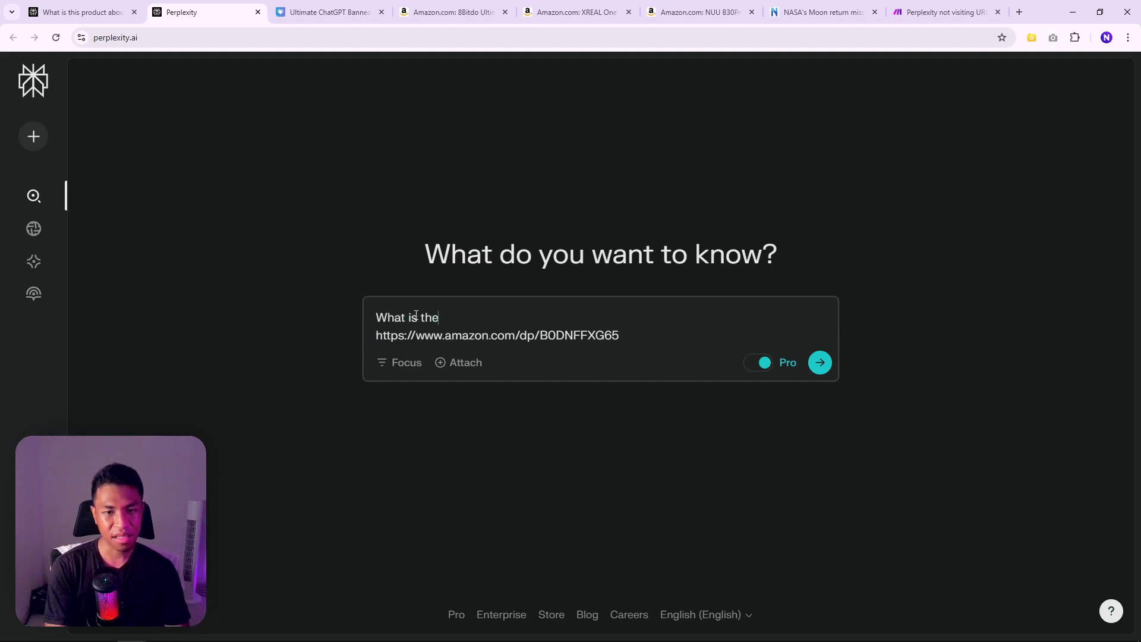
text( product is about?)
Add the 'Visit the link…' keyword instruction below the link after a blank line, then select the link.
click(513, 351)
key(shift+Return)
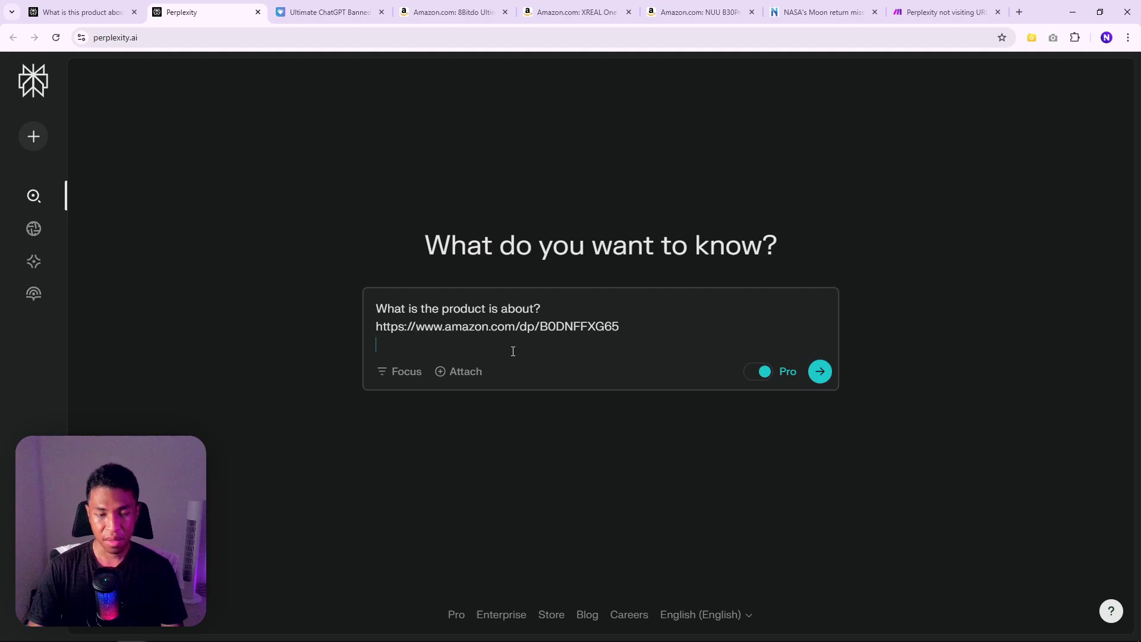
key(shift+Return)
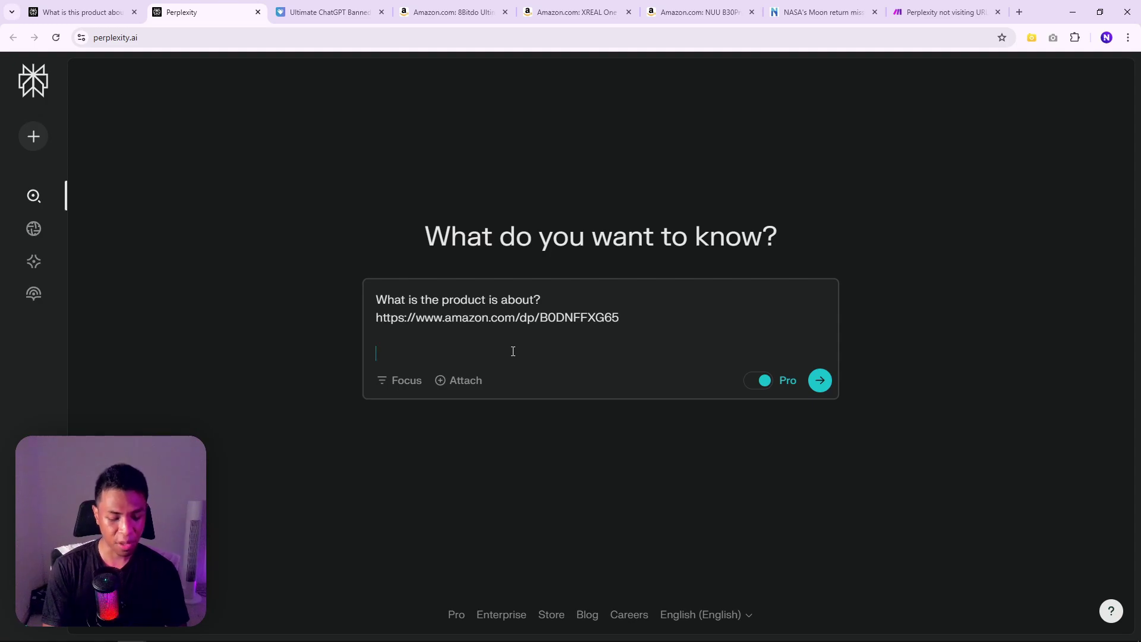
text(Visit the lin)
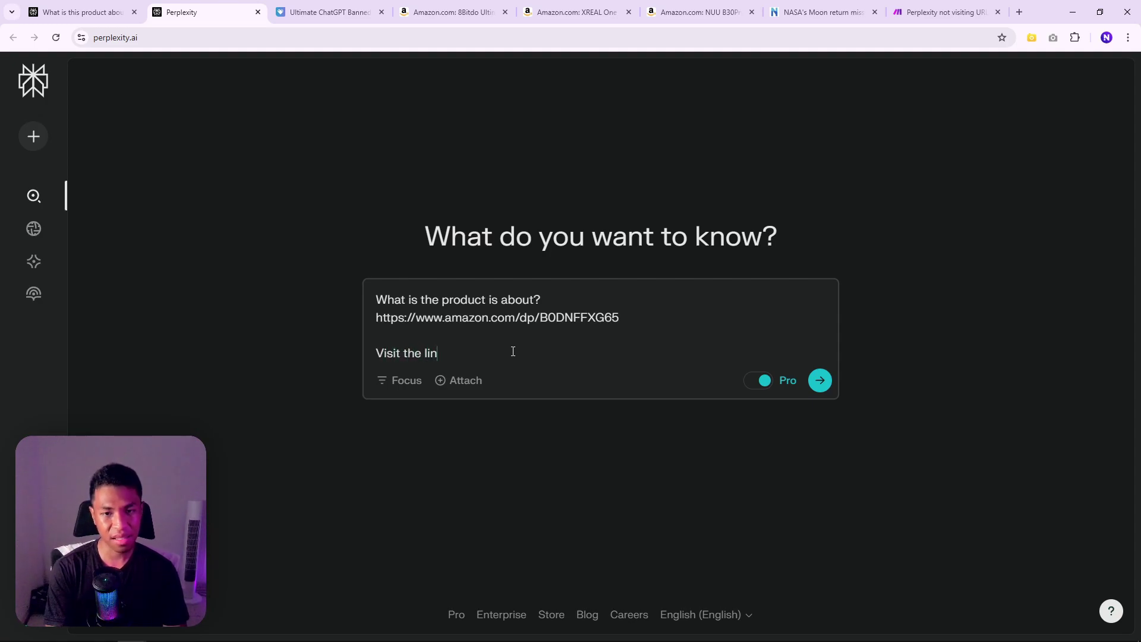
text(k. If you can't vi)
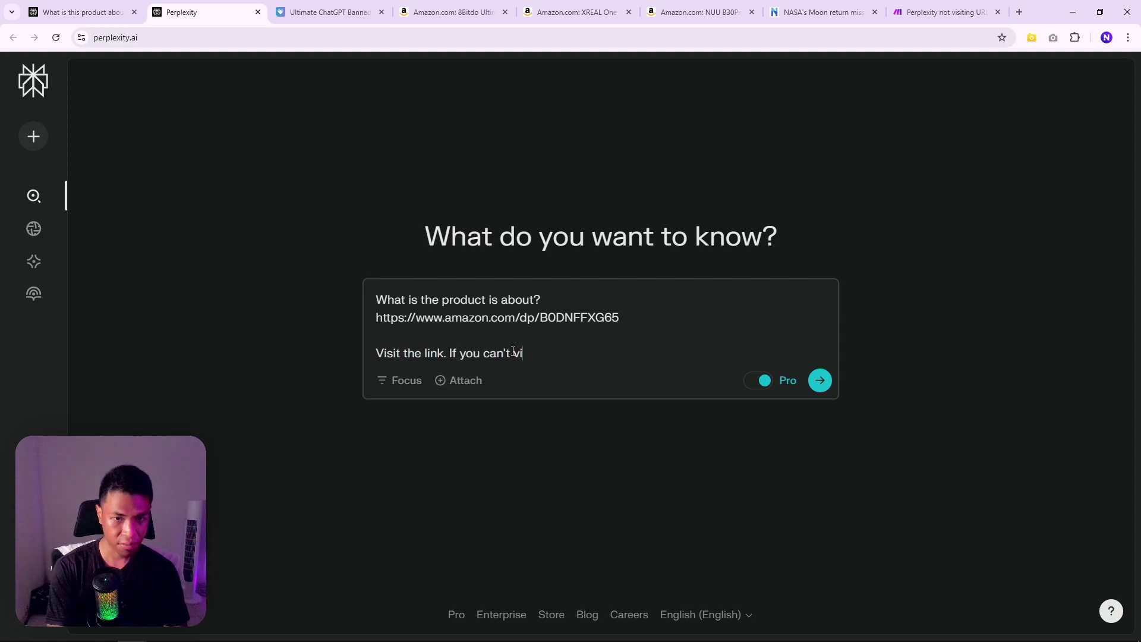
text(sit the link, use )
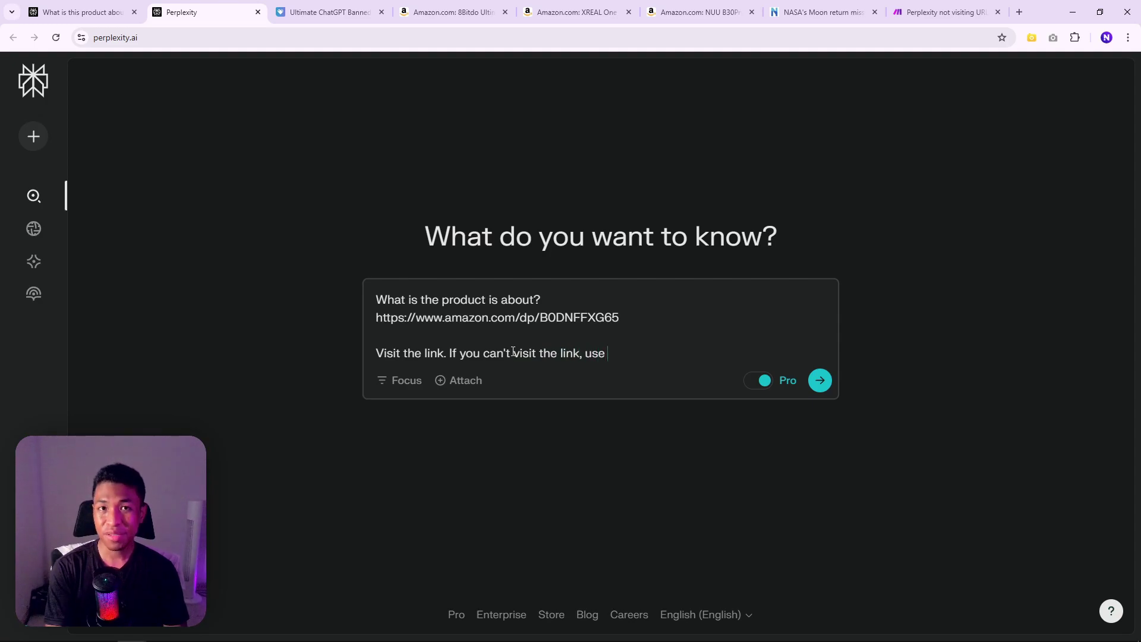
text(the link as the )
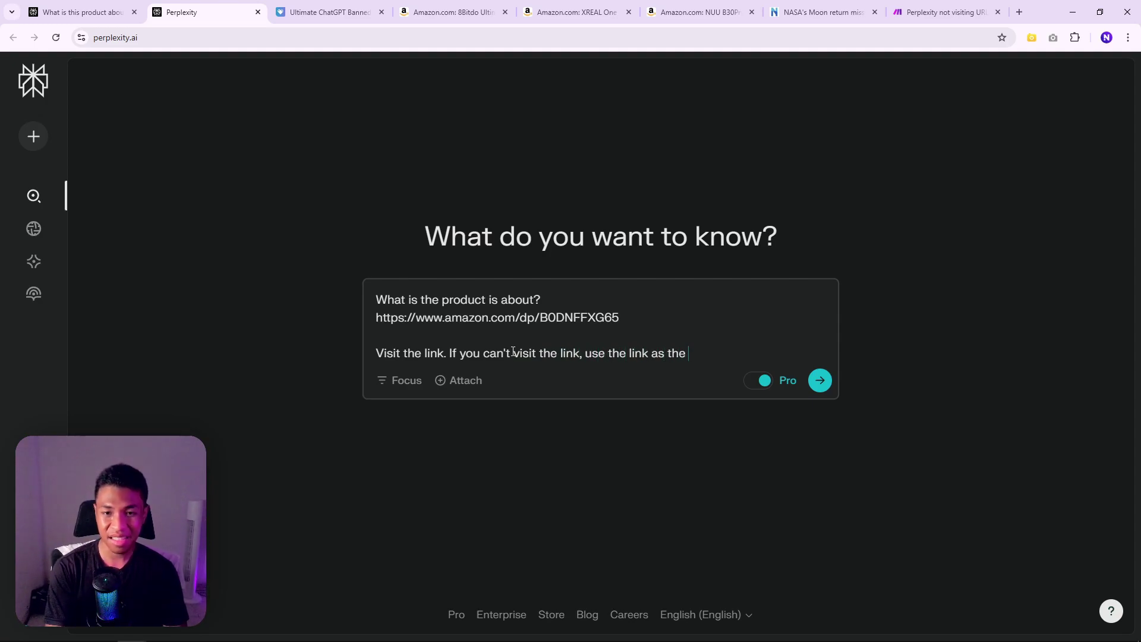
text(keyword of your research.)
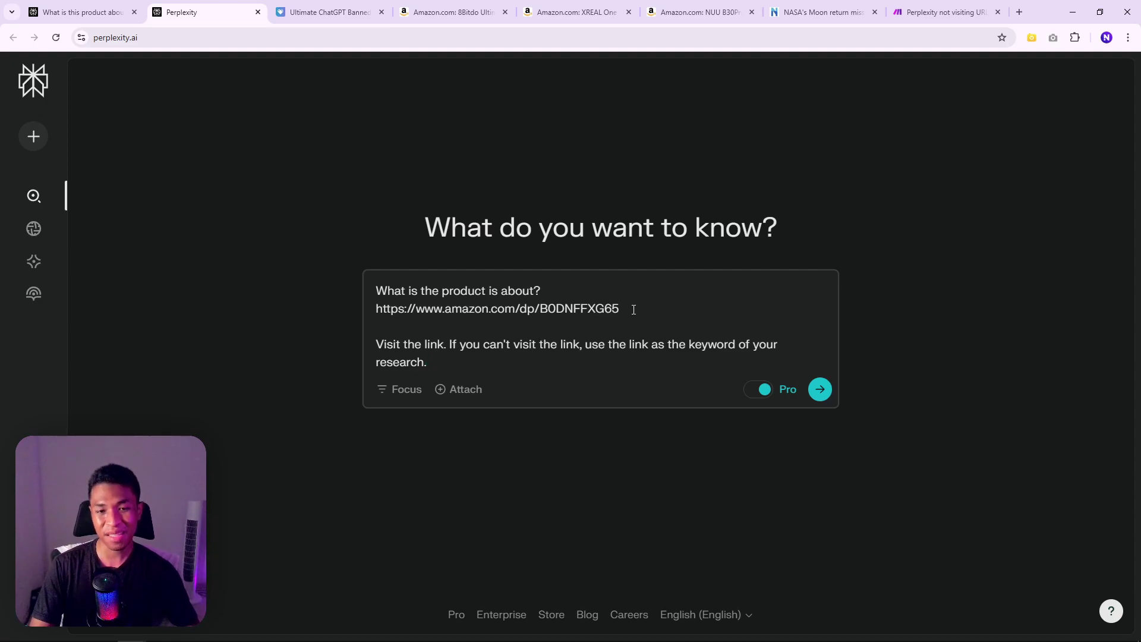
drag(633, 309, 373, 312)
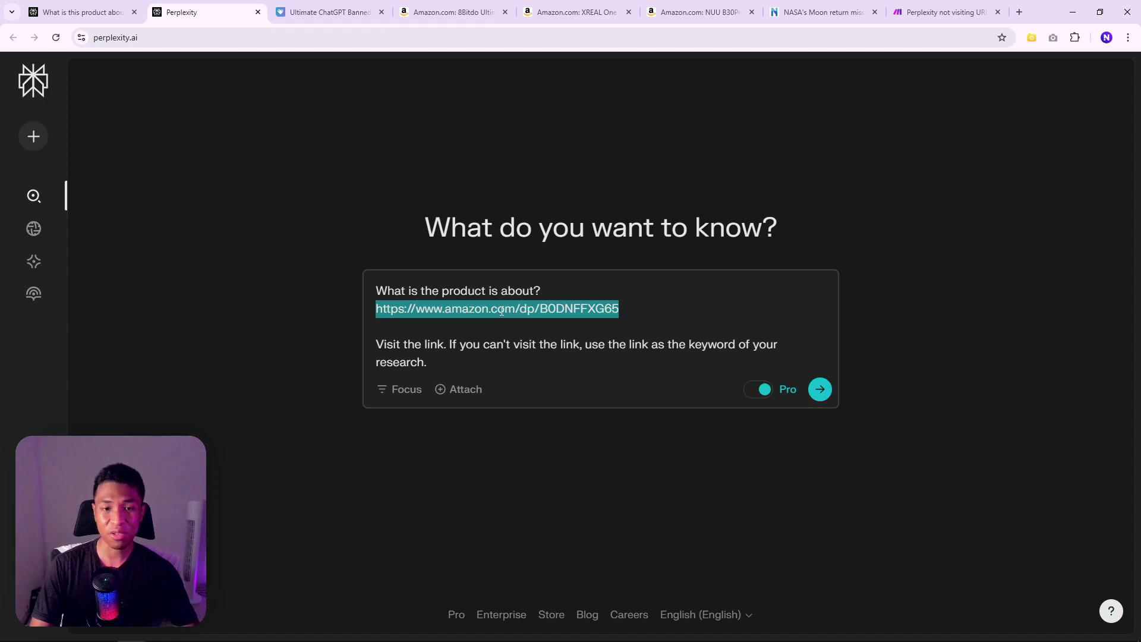
Copy the Amazon link and open Google in a new tab.
right_click(509, 308)
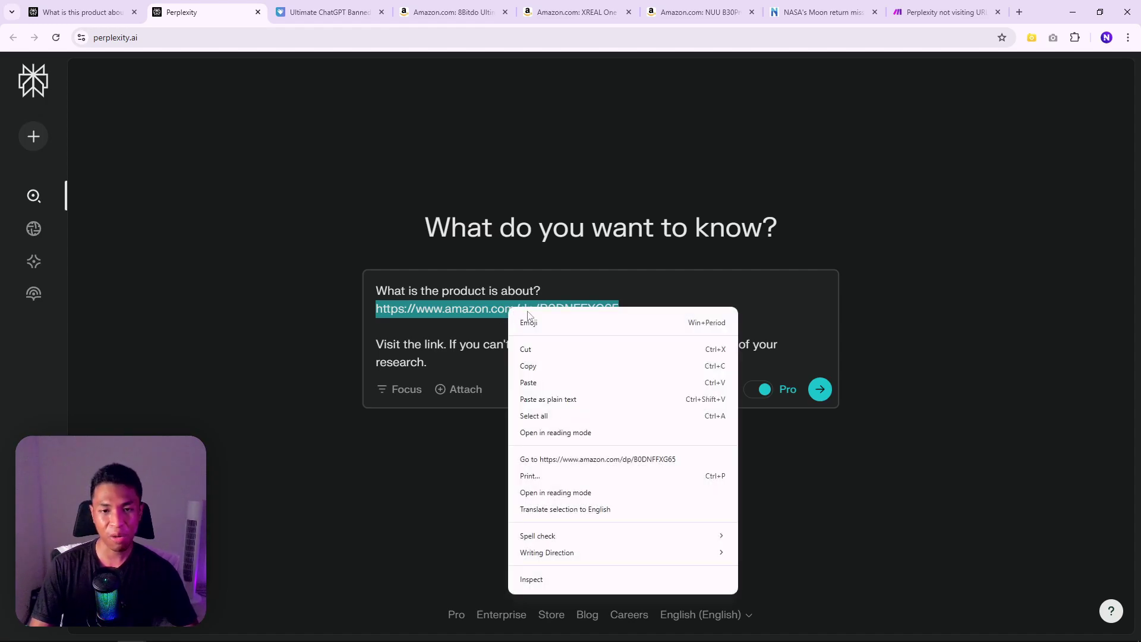
click(543, 367)
key(ctrl+t)
text(goog)
key(Return)
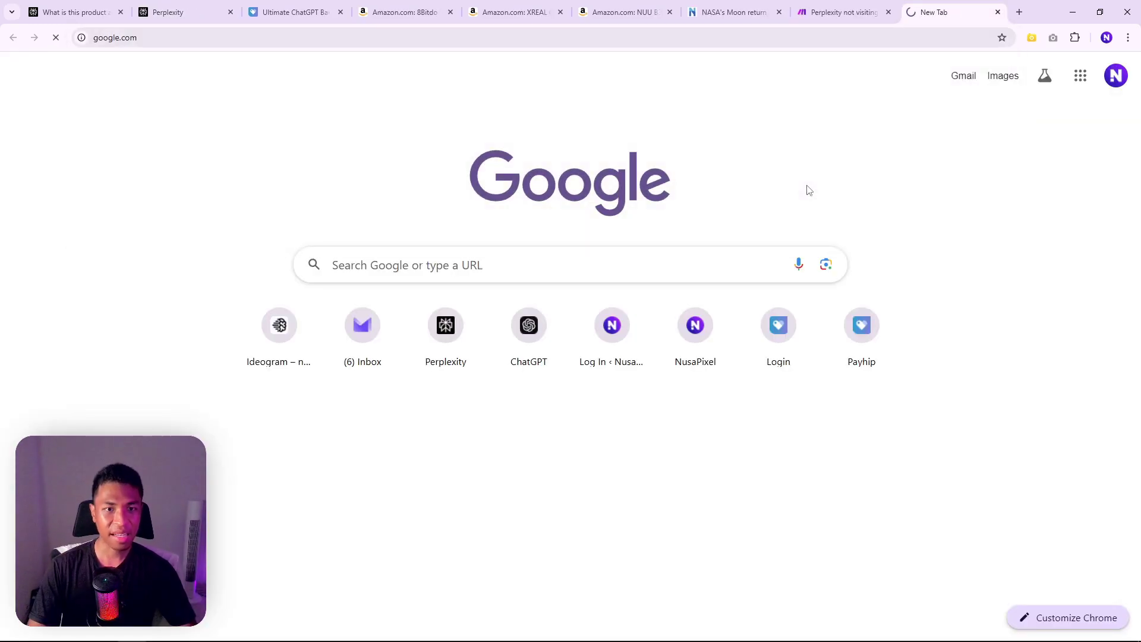
Google the Amazon link, confirming it's the XREAL One AR Glasses, then return to Perplexity.
right_click(424, 307)
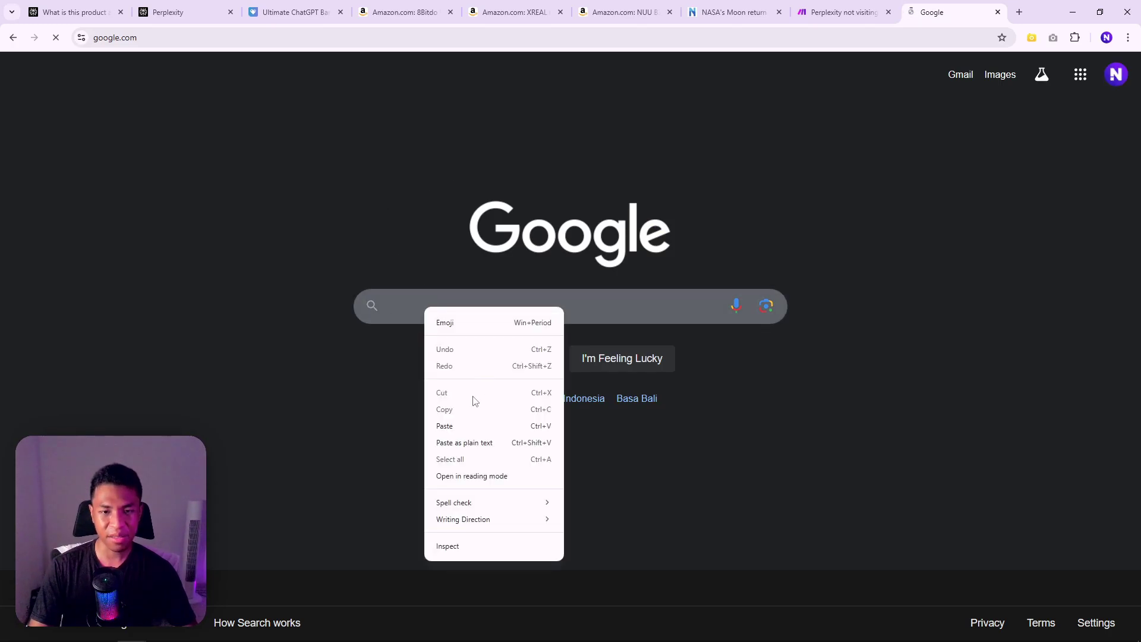
click(458, 423)
key(Return)
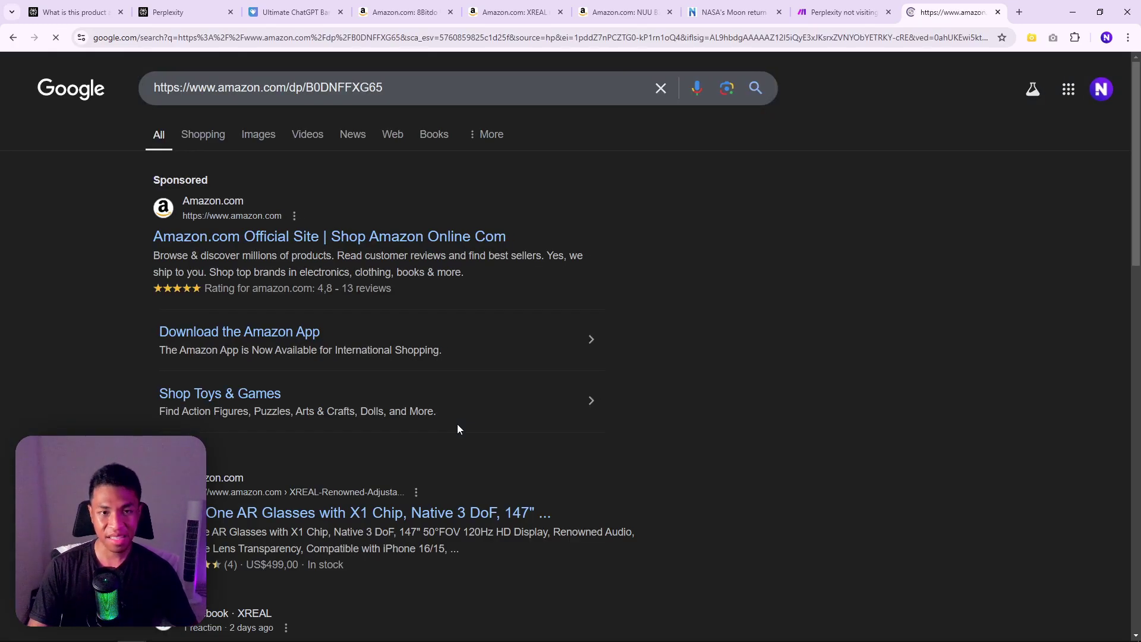
scroll(1130, 224, down, 3)
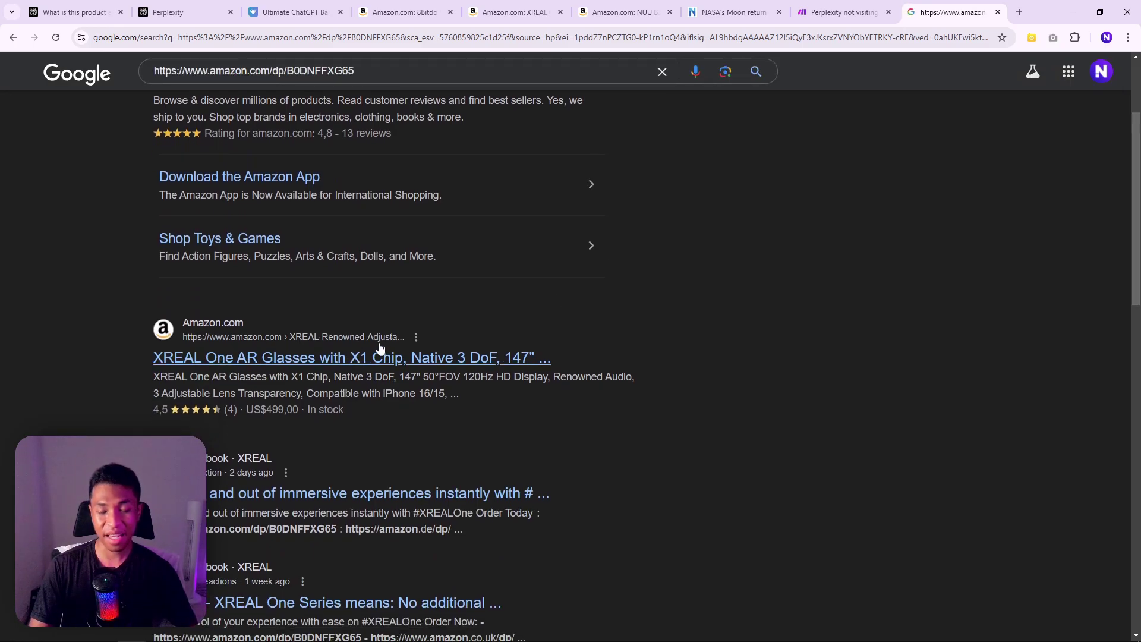
click(179, 12)
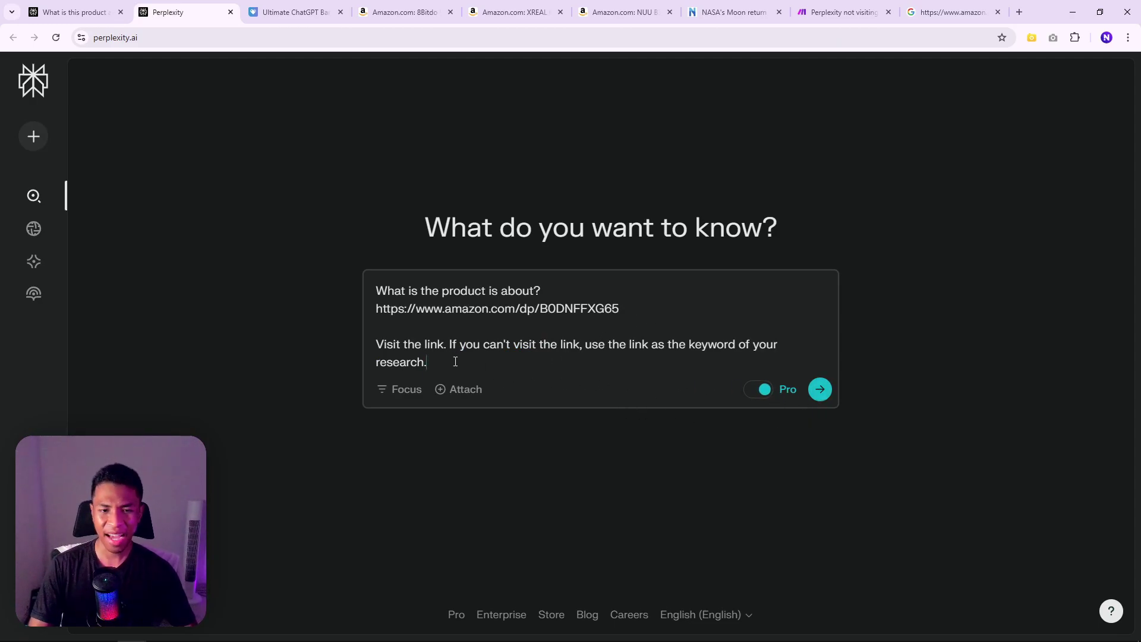
Cut the visit-the-link instruction and submit the prompt with only the question and link.
drag(456, 361, 339, 350)
right_click(418, 346)
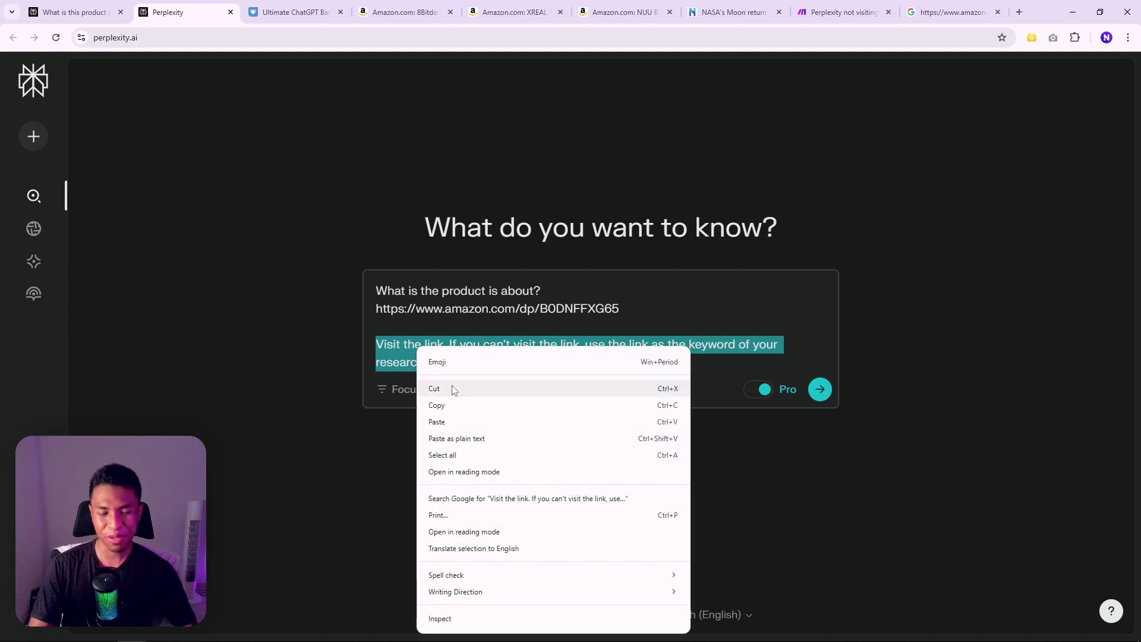
click(454, 389)
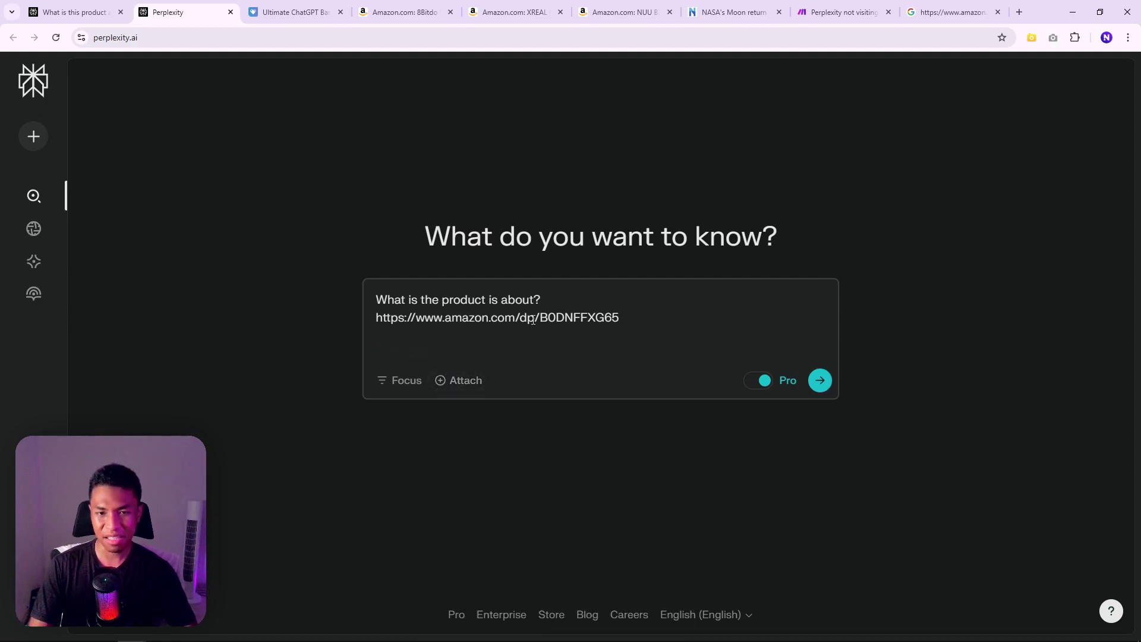
click(819, 381)
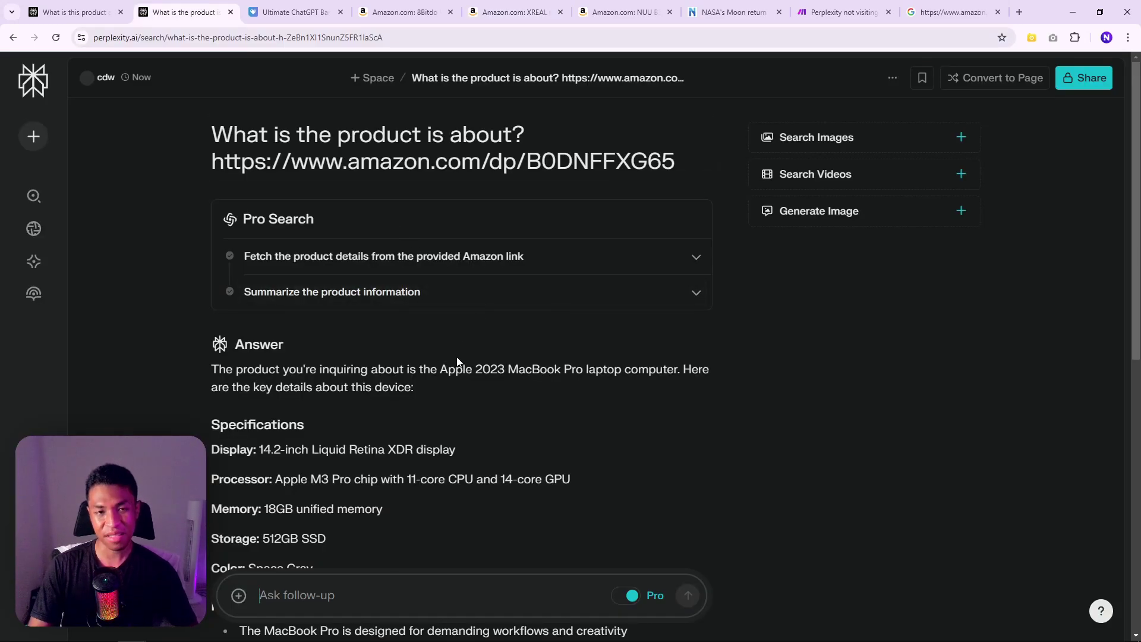
Edit the submitted question to paste the visit-the-link instruction back, then save and rerun it.
click(33, 136)
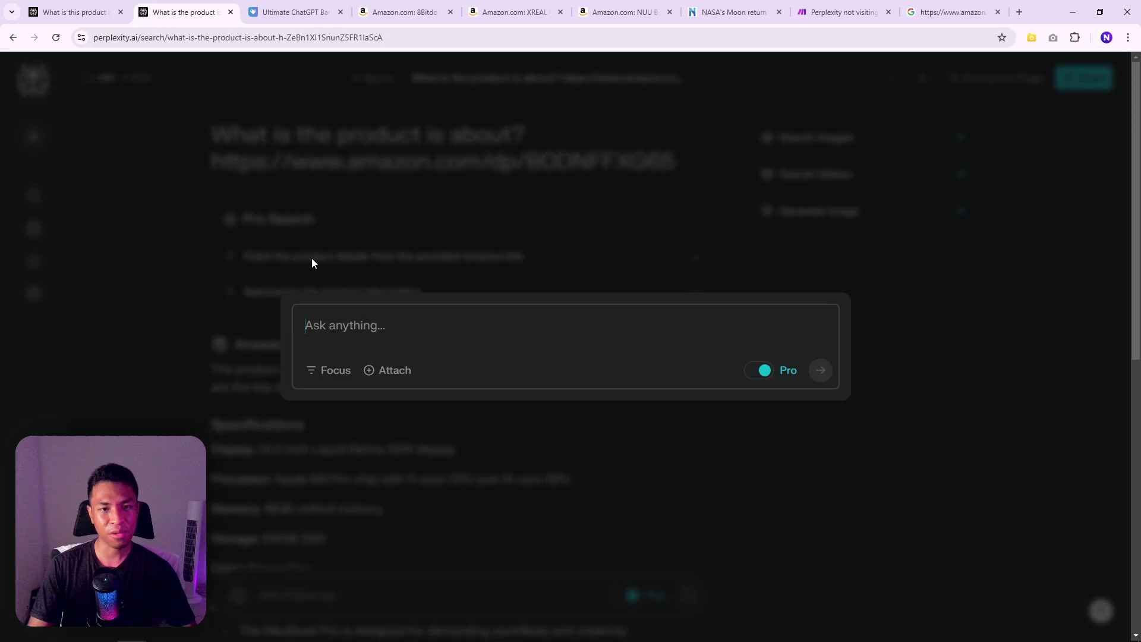
click(536, 283)
click(661, 180)
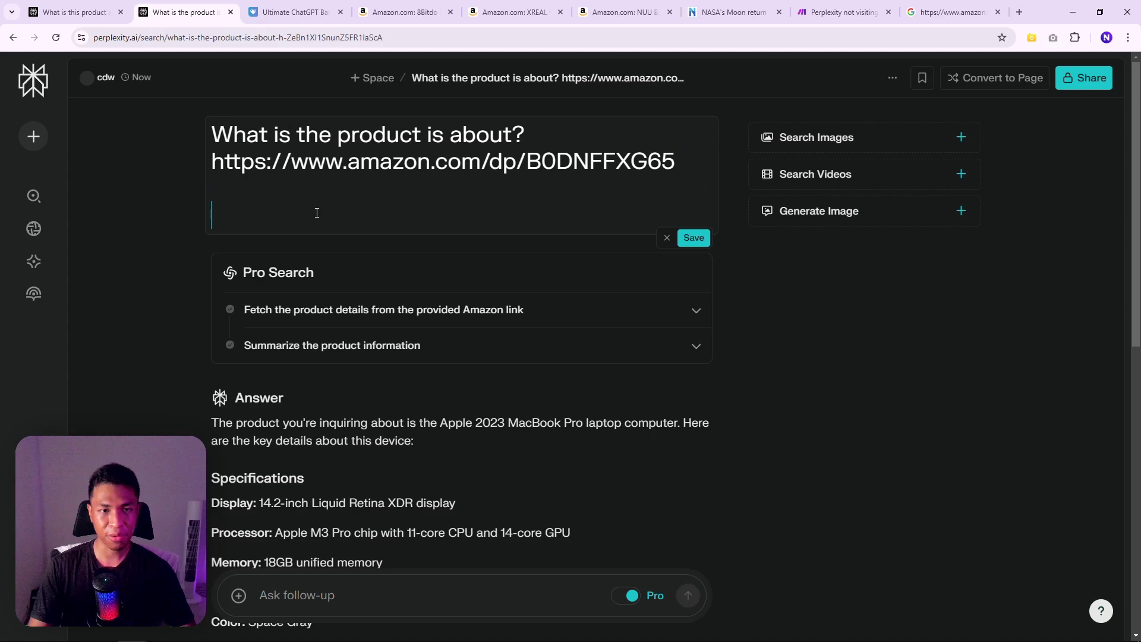
right_click(317, 213)
click(350, 330)
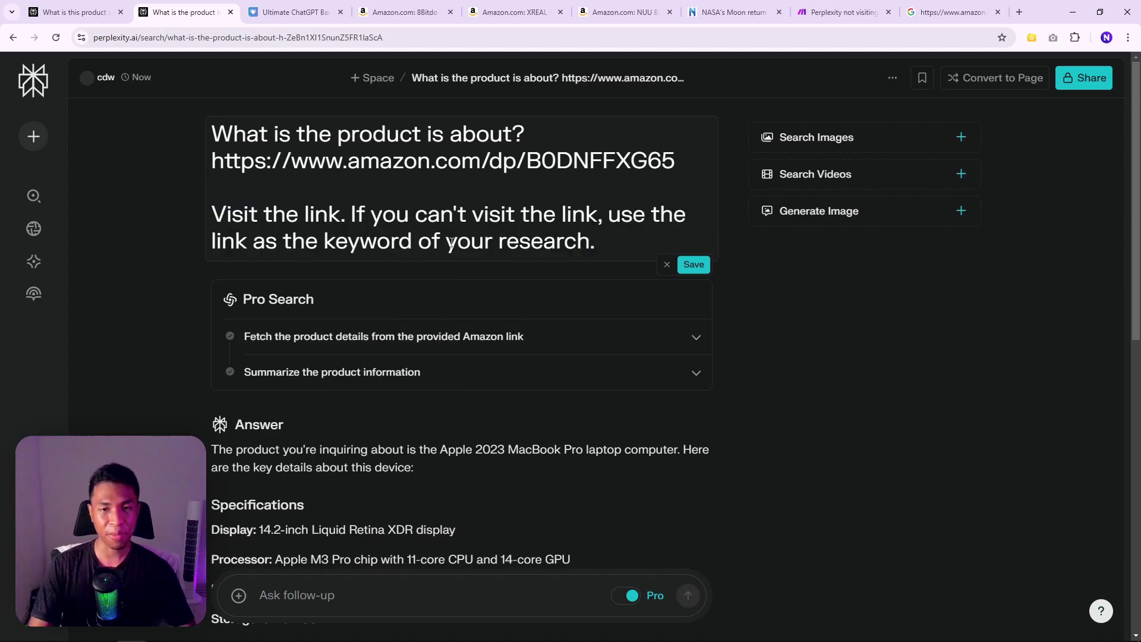
click(694, 265)
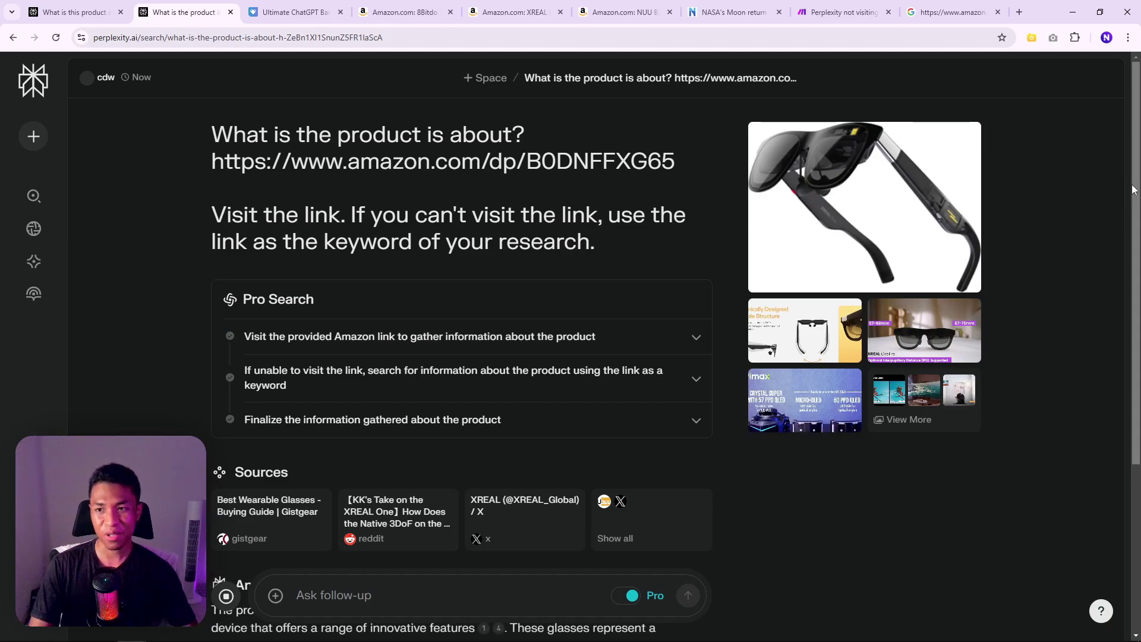
Rewrite the answer with another model so it identifies ASIN B0DNFFXG65 as the XREAL One AR Glasses.
scroll(337, 404, down, 3)
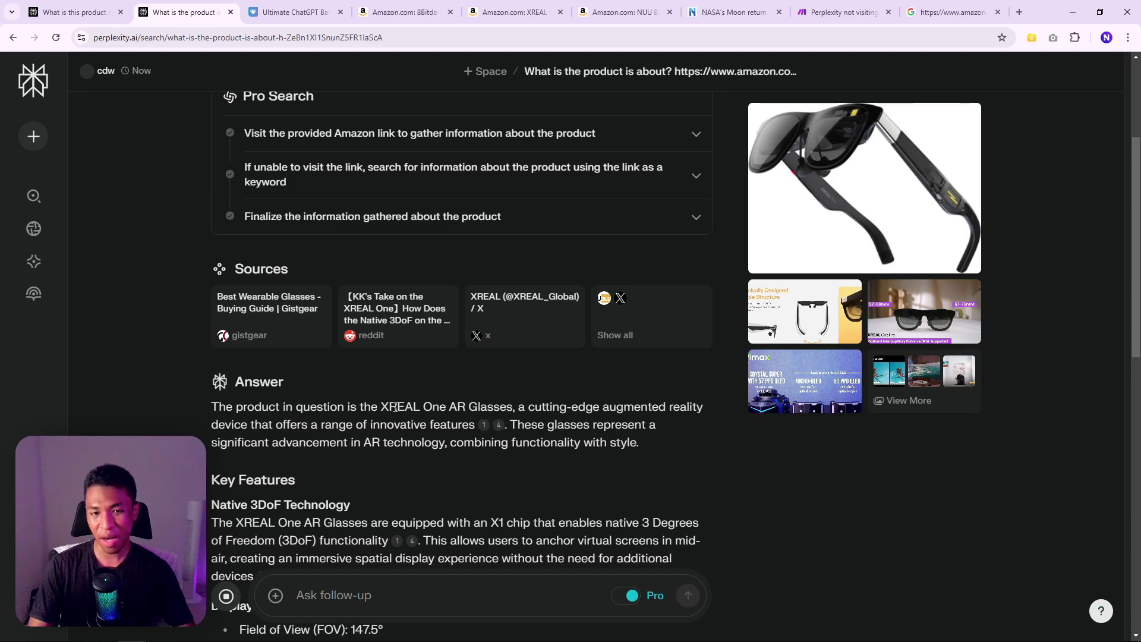
click(1136, 309)
drag(1136, 309, 1114, 83)
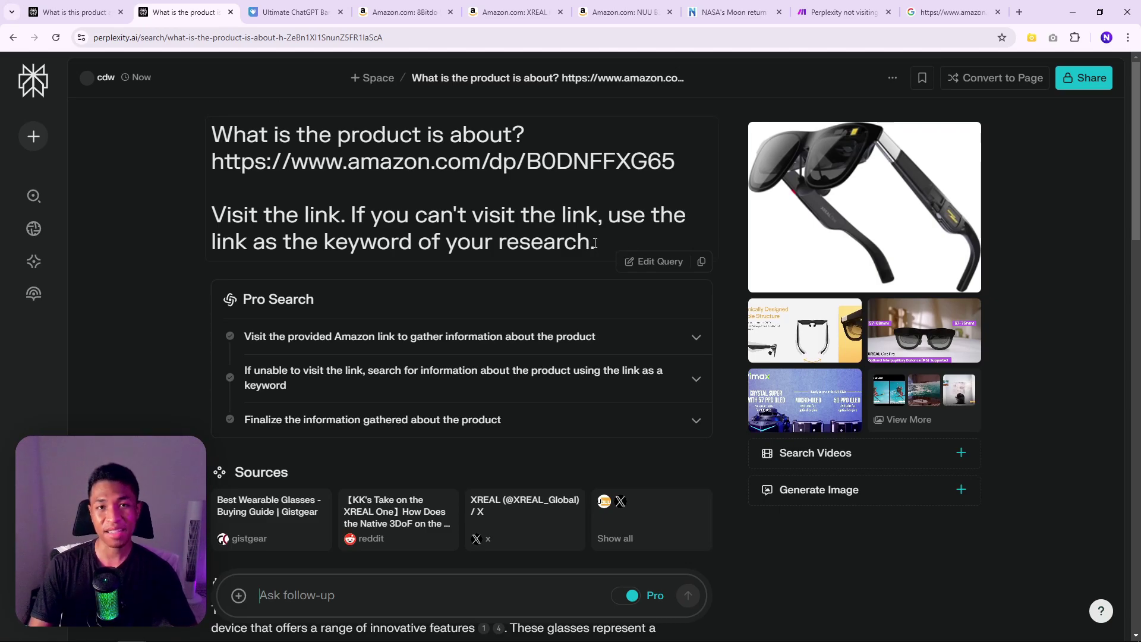
scroll(1116, 333, down, 9)
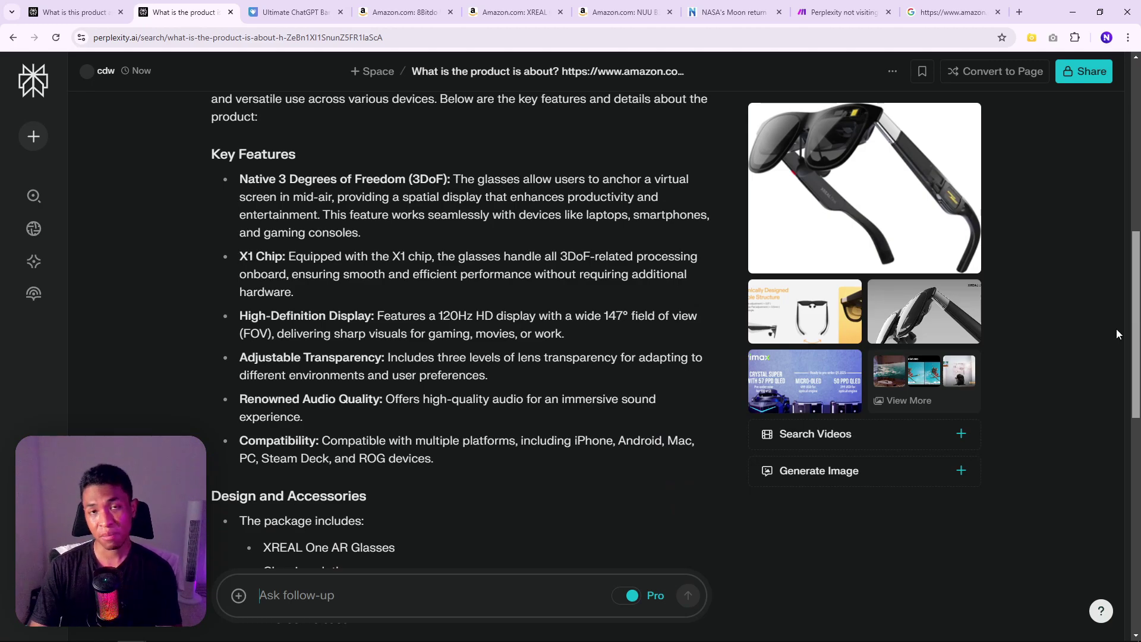
scroll(1116, 329, down, 9)
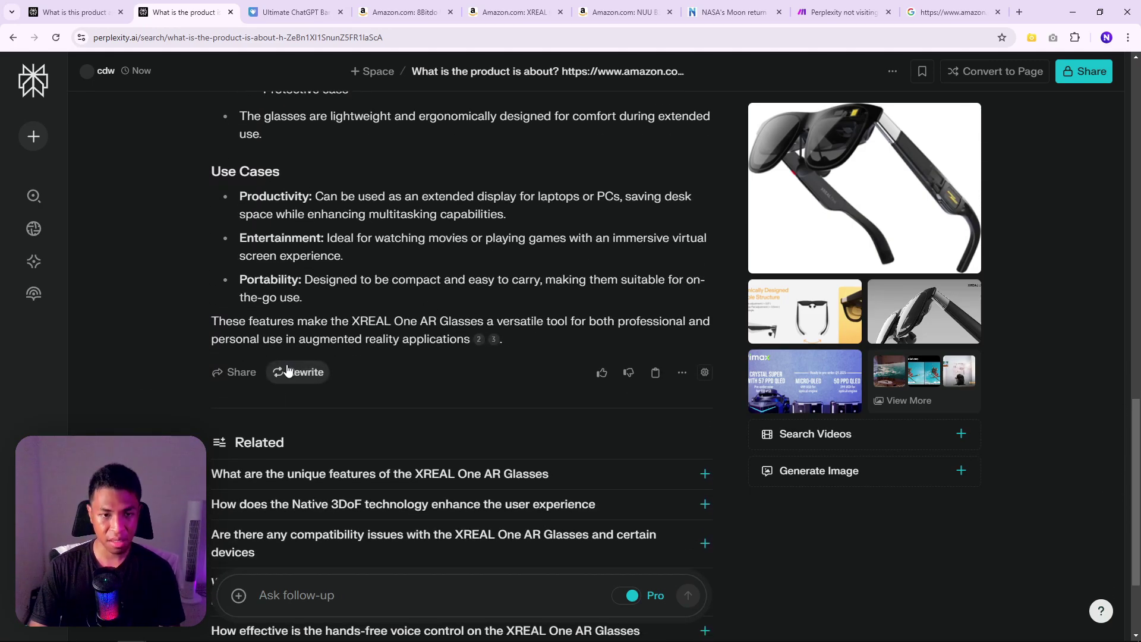
click(299, 372)
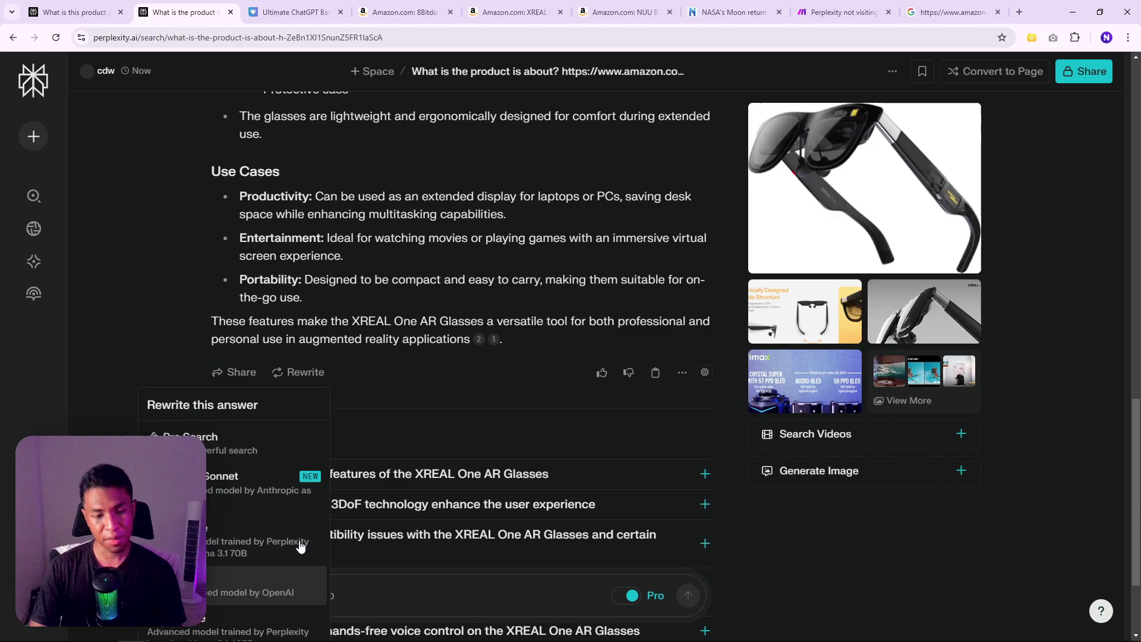
click(595, 259)
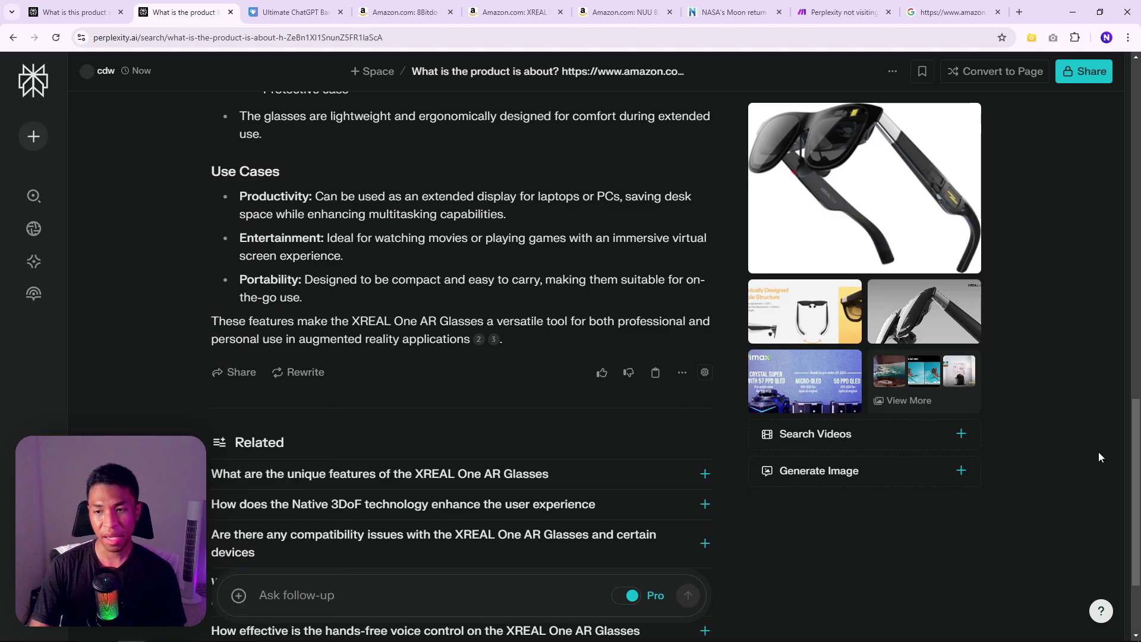
drag(1130, 465, 1075, 144)
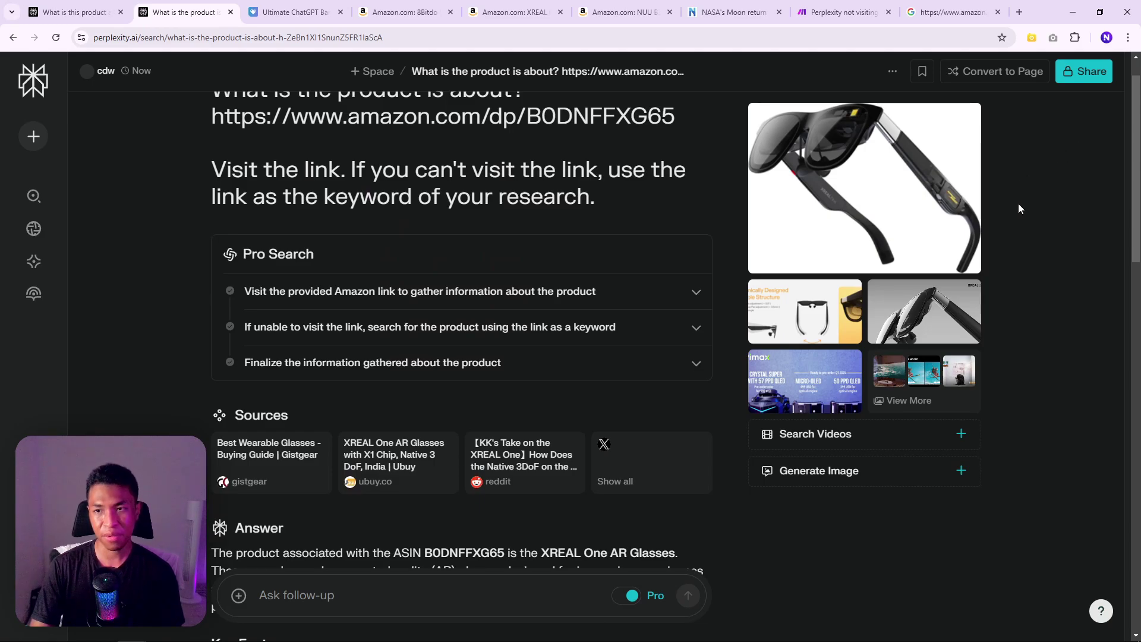
scroll(1122, 178, up, 1)
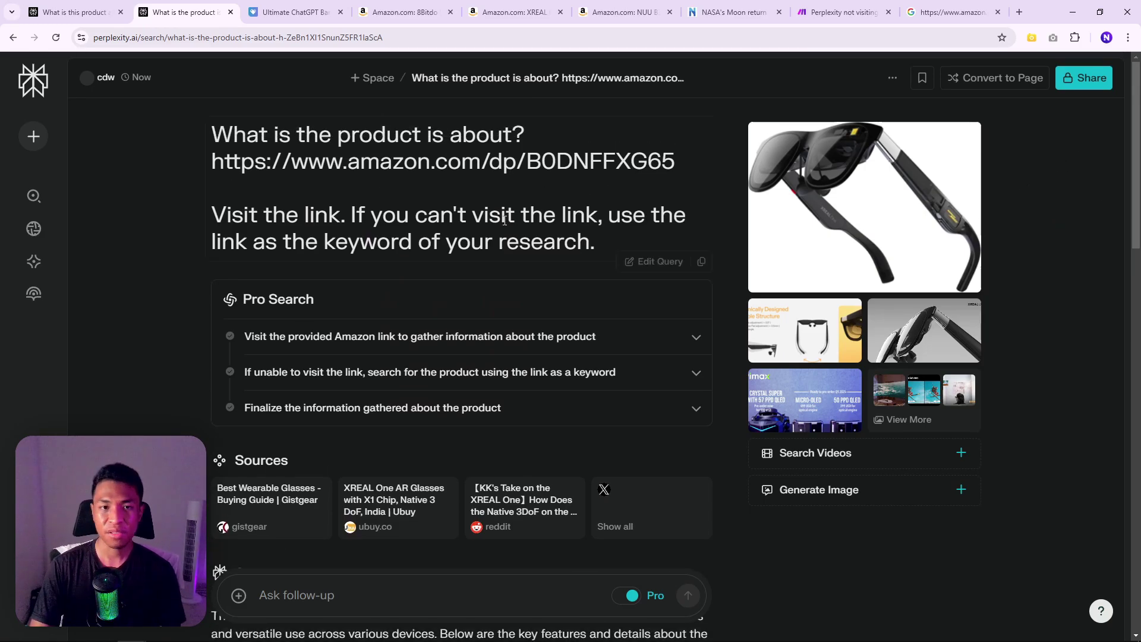